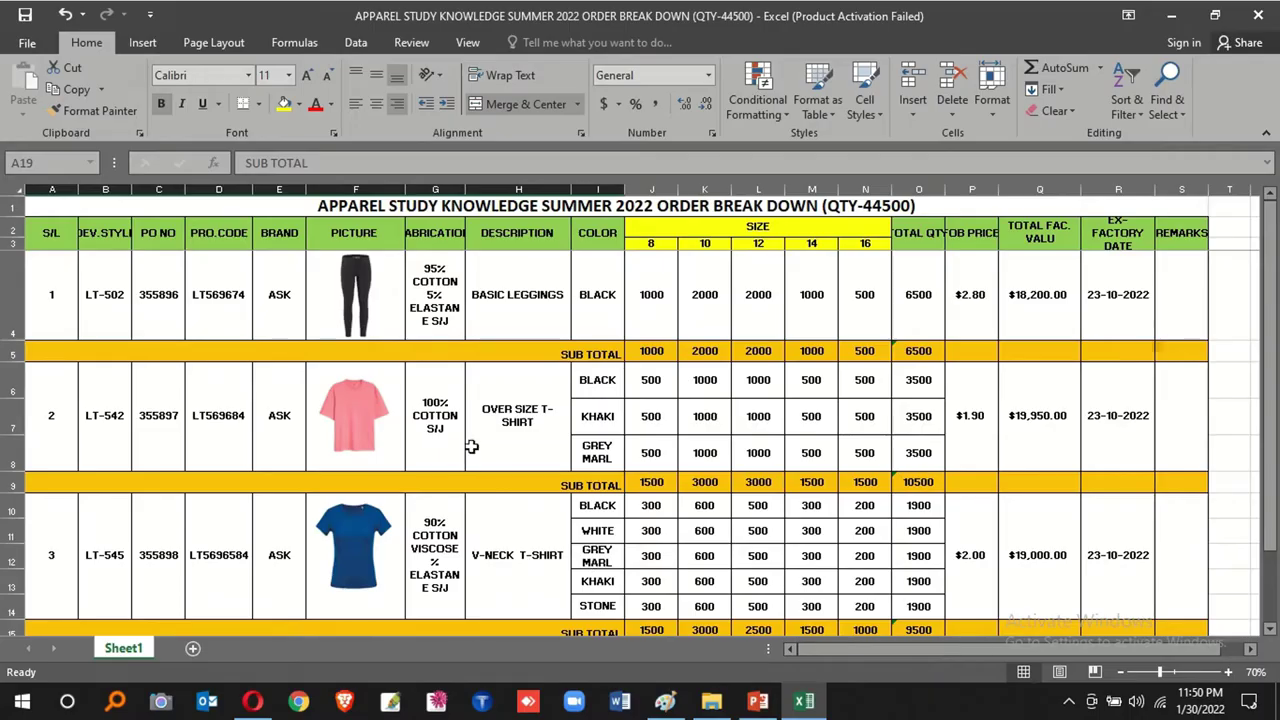
# Copy the pink T-shirt image from the order table's PICTURE column
pyautogui.scroll(1, 470, 445)
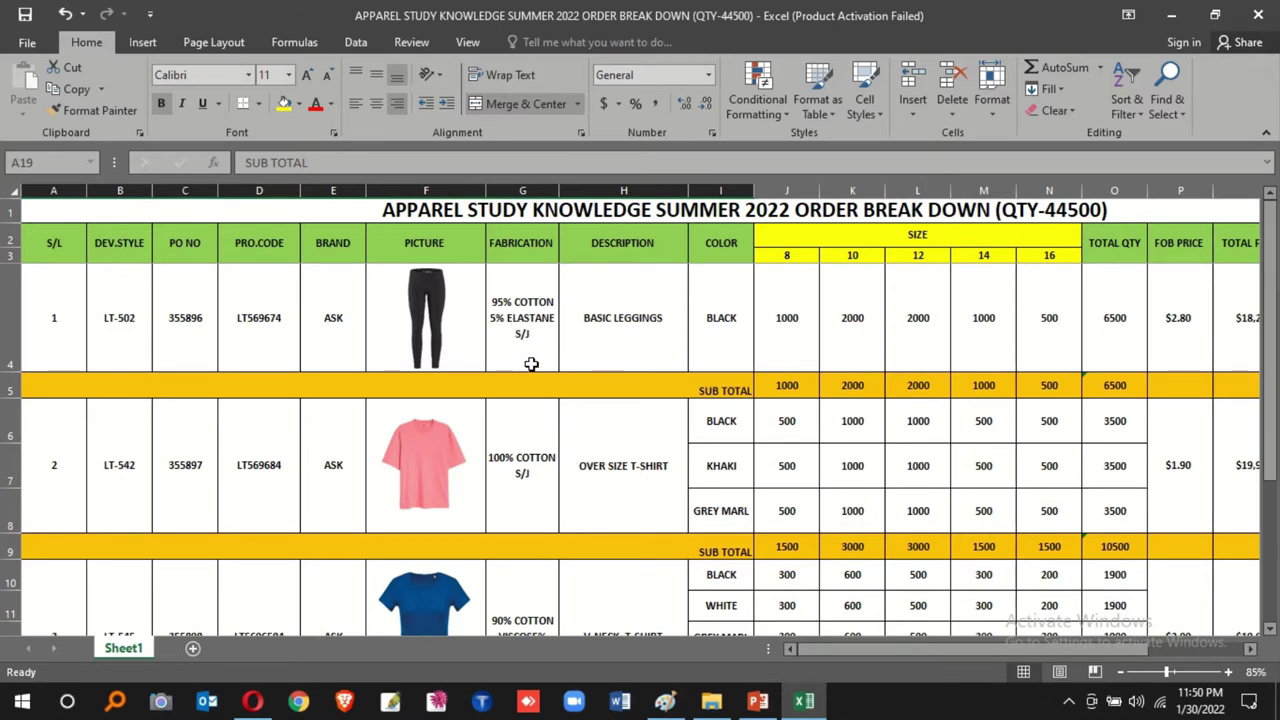
pyautogui.scroll(1, 474, 379)
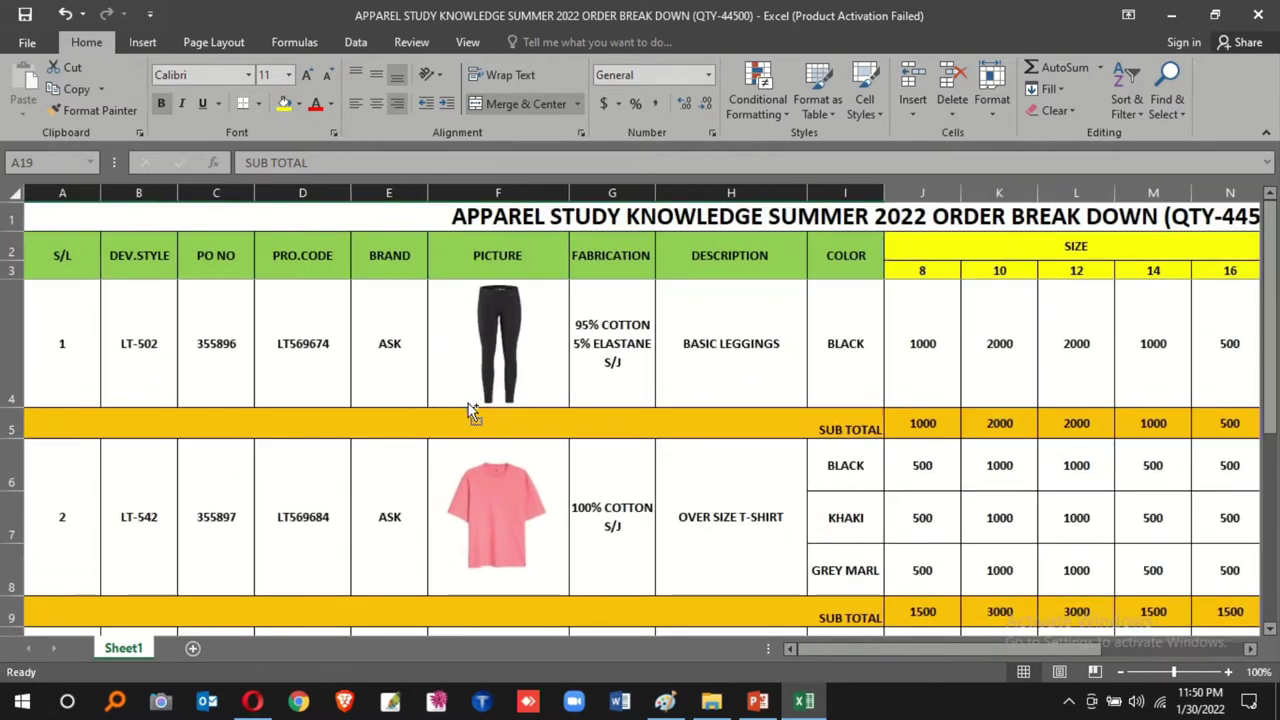
pyautogui.click(504, 507)
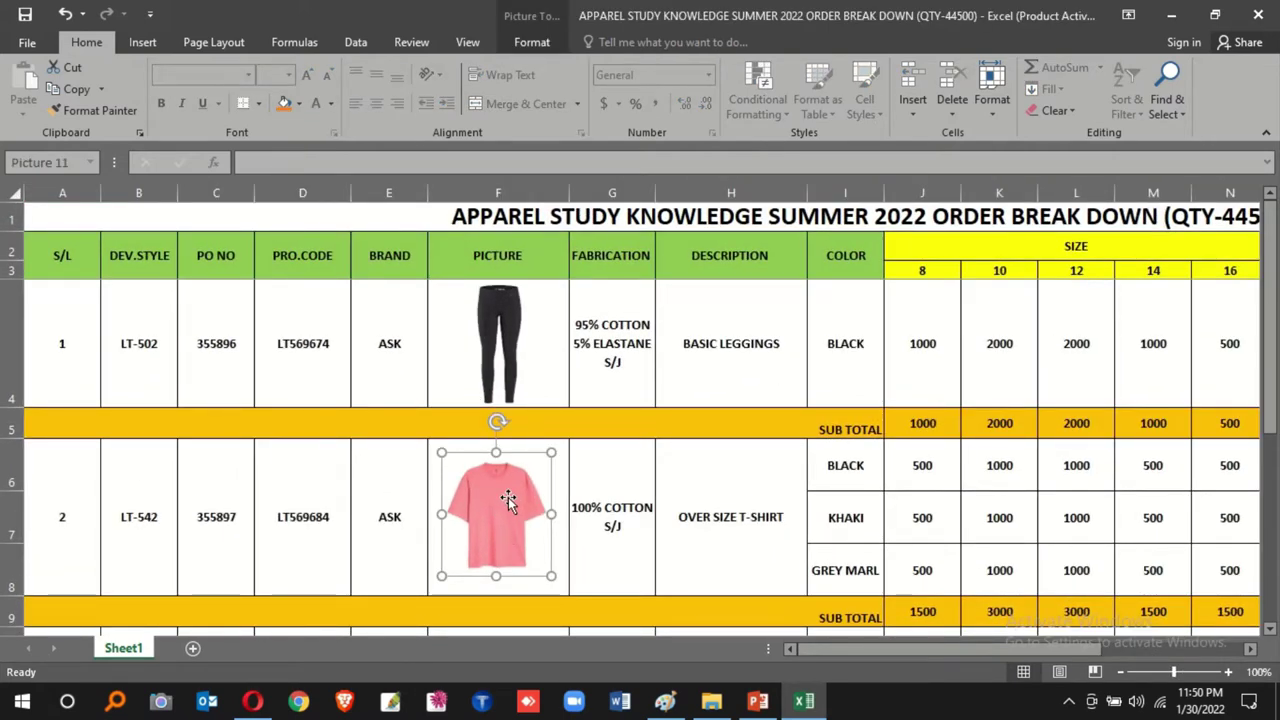
pyautogui.scroll(-1, 510, 495)
pyautogui.scroll(-1, 510, 495)
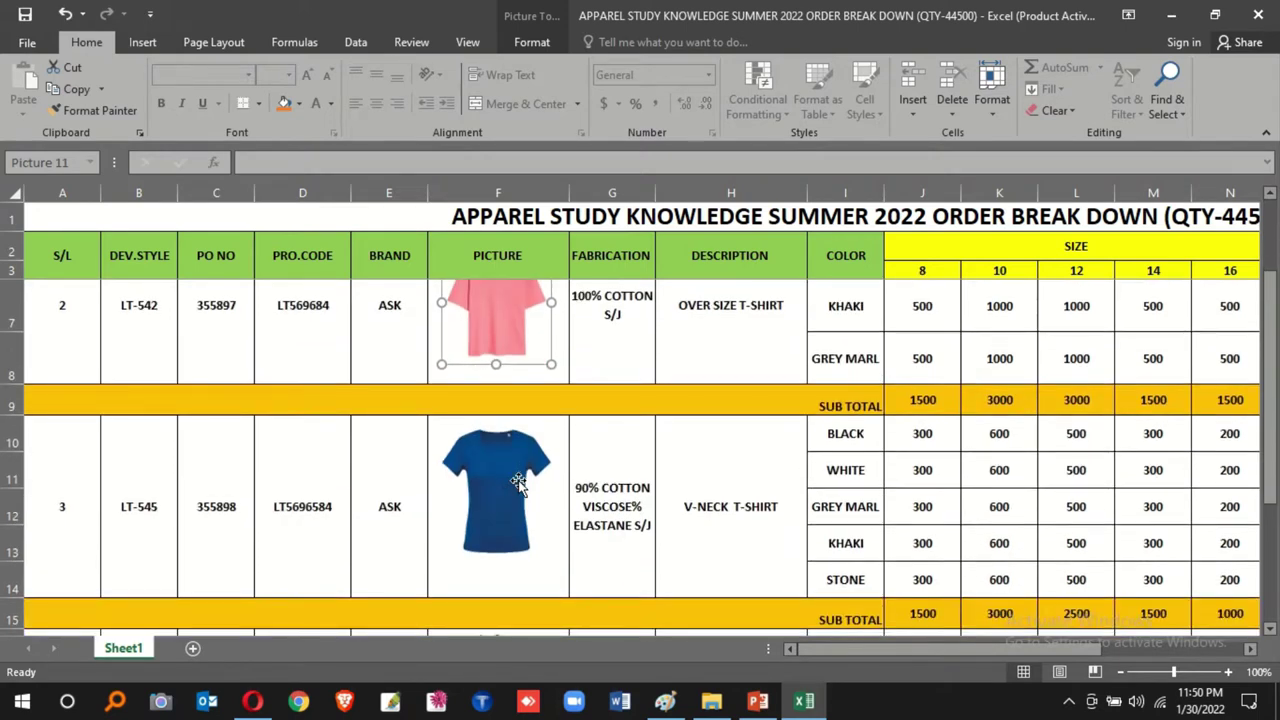
pyautogui.scroll(2, 515, 488)
pyautogui.scroll(-1, 517, 484)
pyautogui.scroll(-1, 517, 484)
pyautogui.scroll(2, 517, 484)
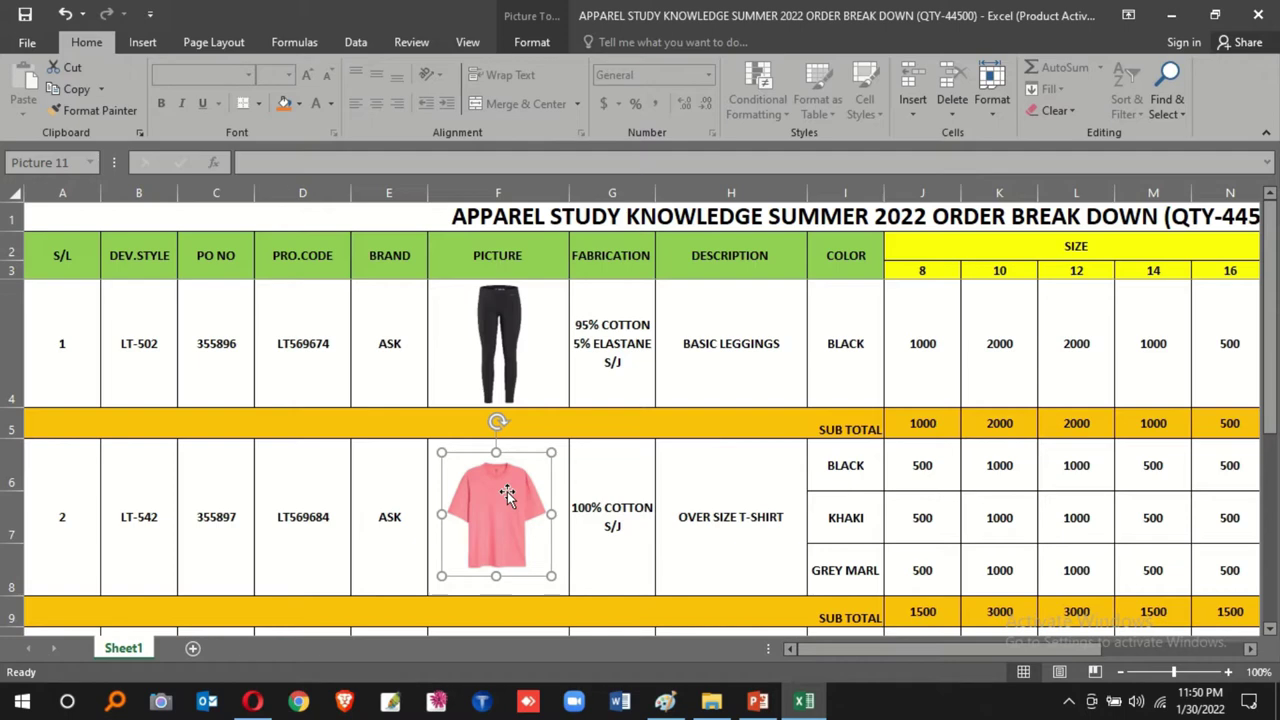
pyautogui.scroll(-1, 507, 462)
pyautogui.click(505, 460)
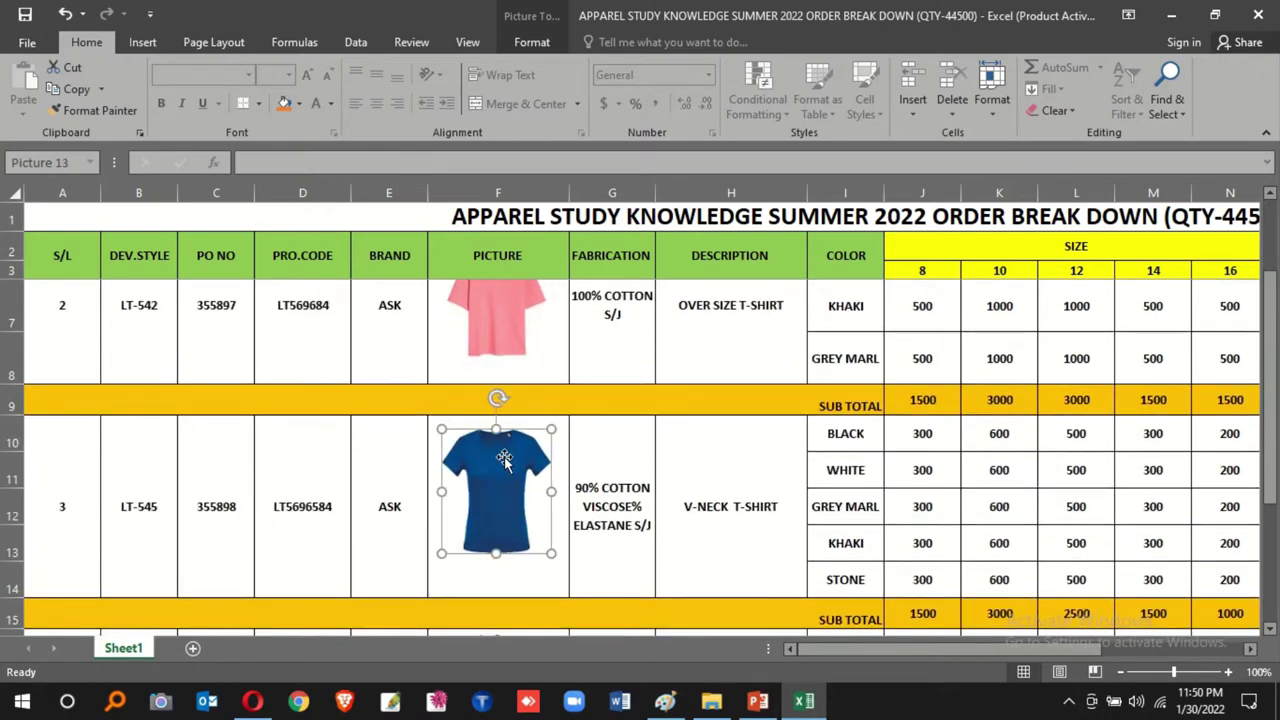
pyautogui.scroll(1, 505, 460)
pyautogui.click(507, 522)
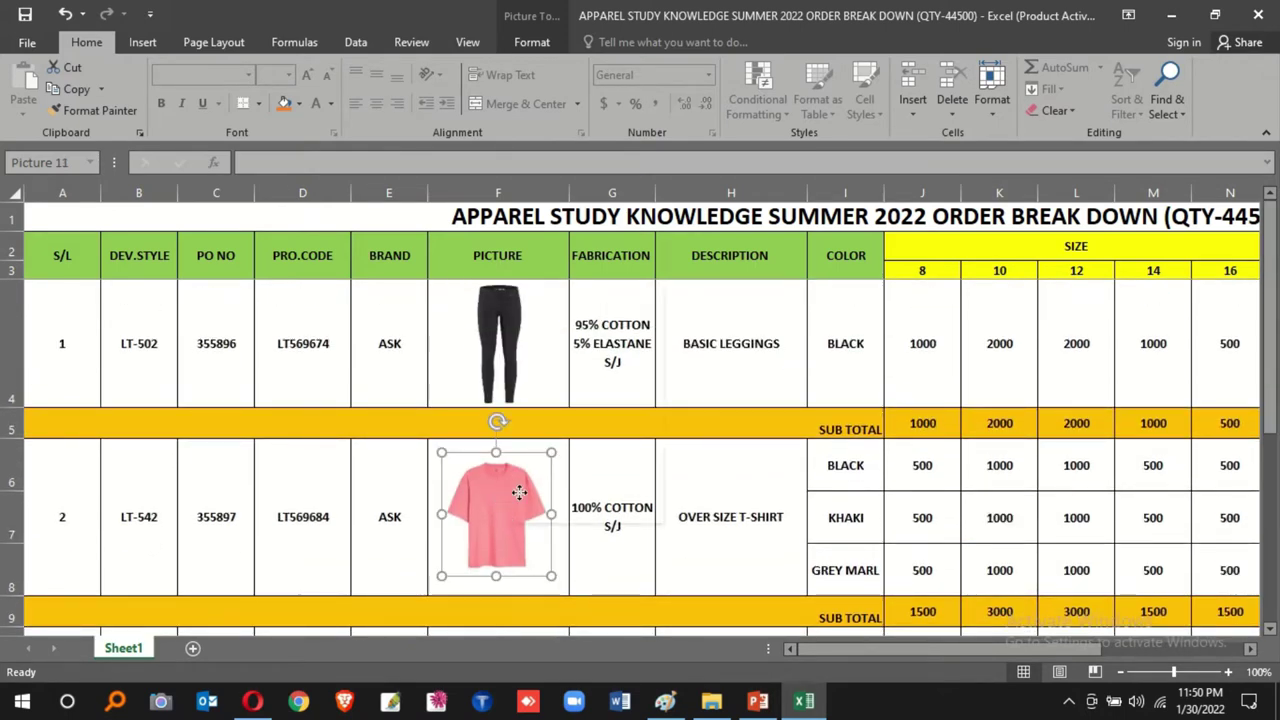
pyautogui.rightClick(507, 524)
pyautogui.click(560, 274)
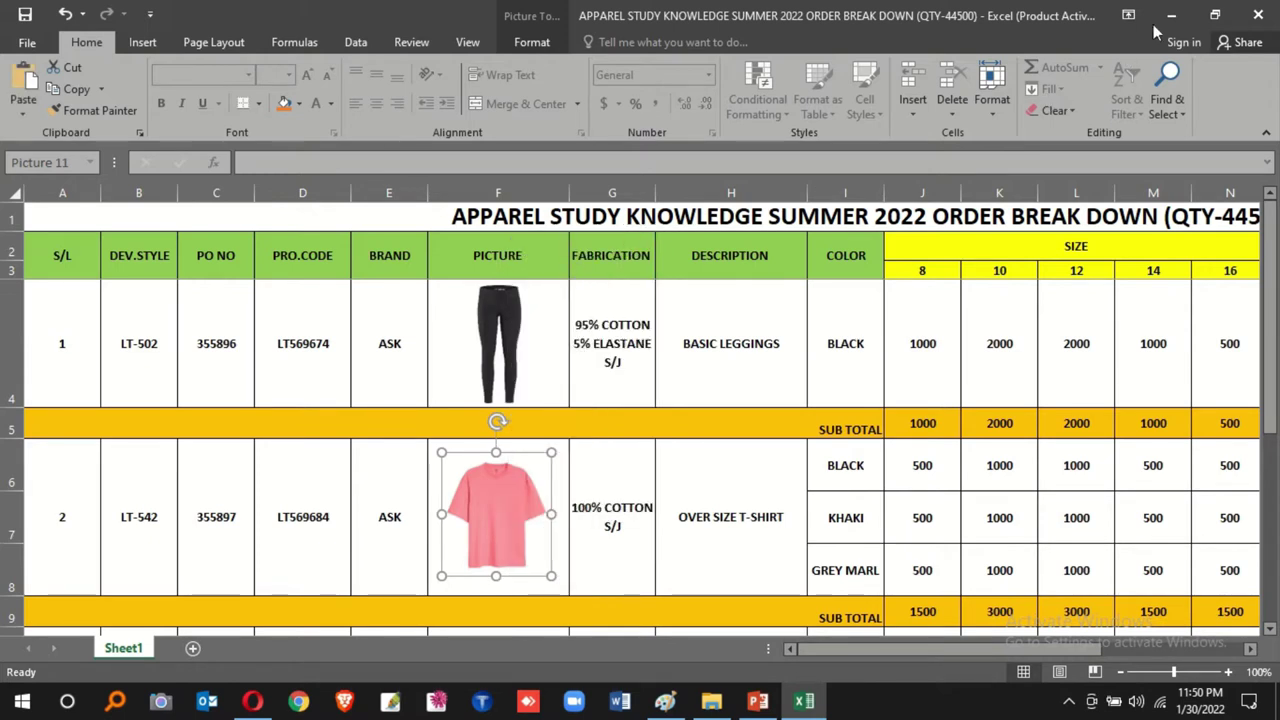
# Show the Desktop folder holding the order workbook and Apparel Study Knowledge image
pyautogui.click(711, 701)
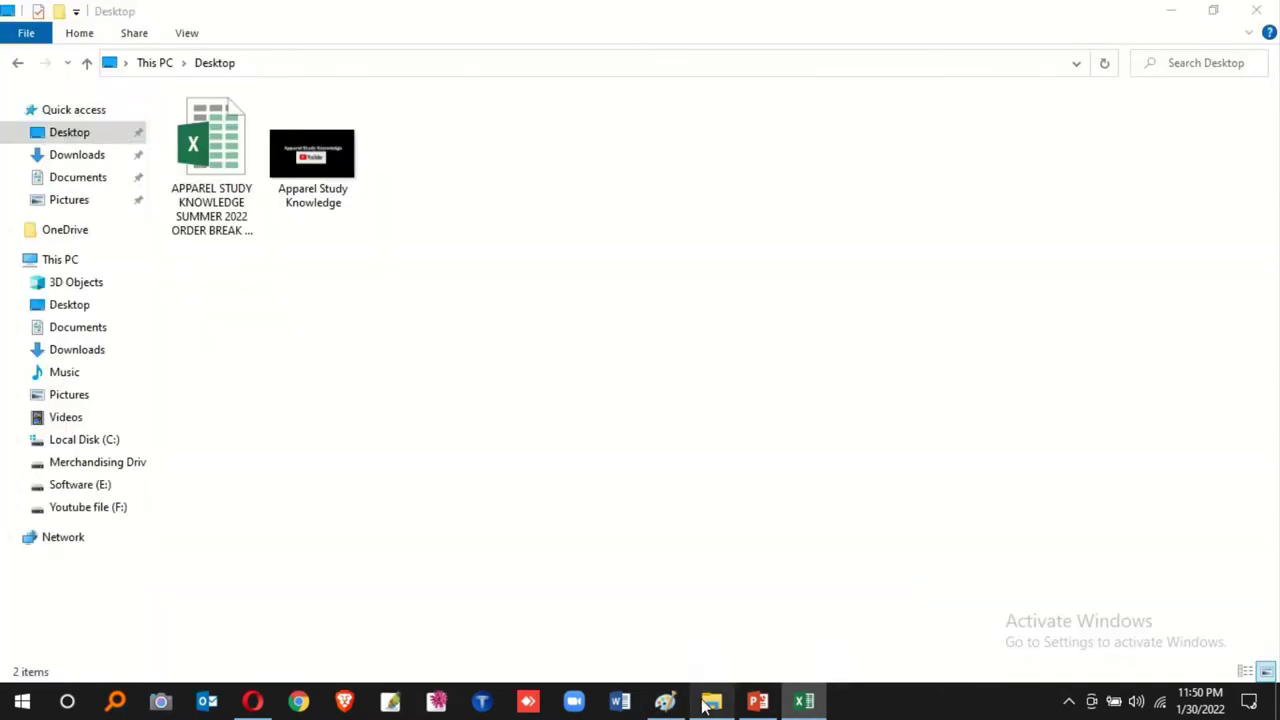
pyautogui.rightClick(425, 213)
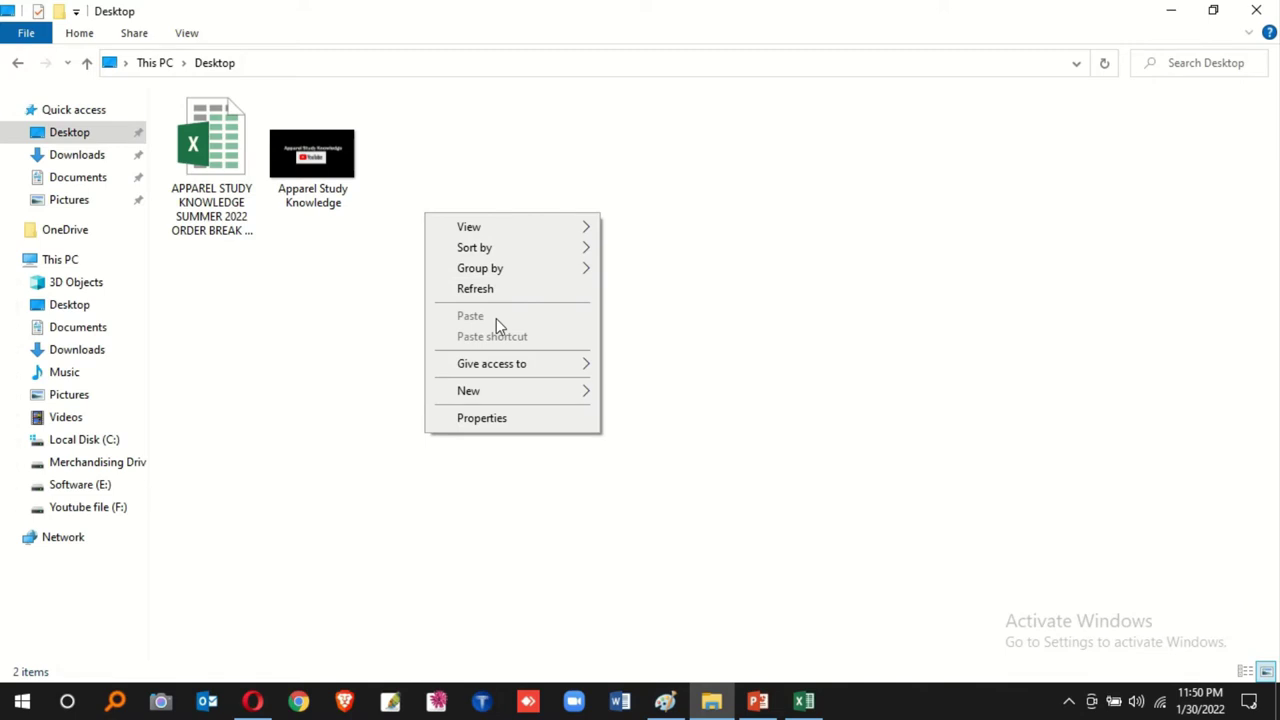
pyautogui.click(838, 474)
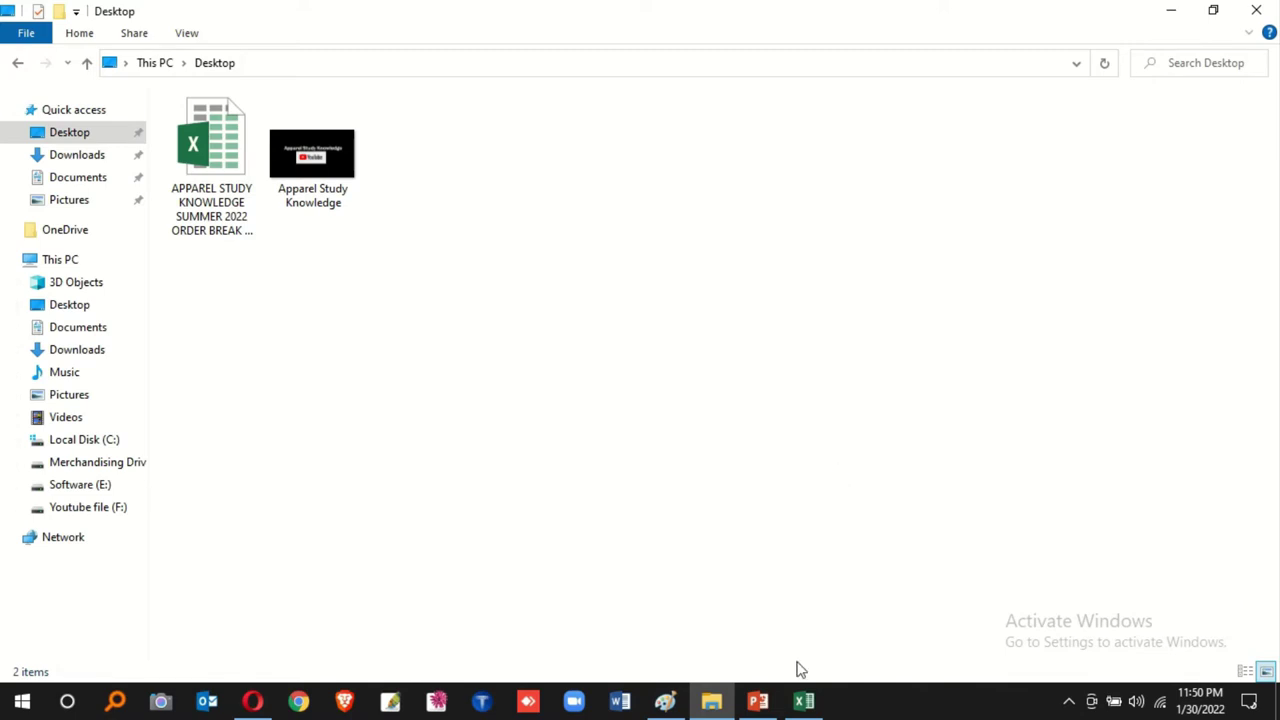
pyautogui.moveTo(758, 701)
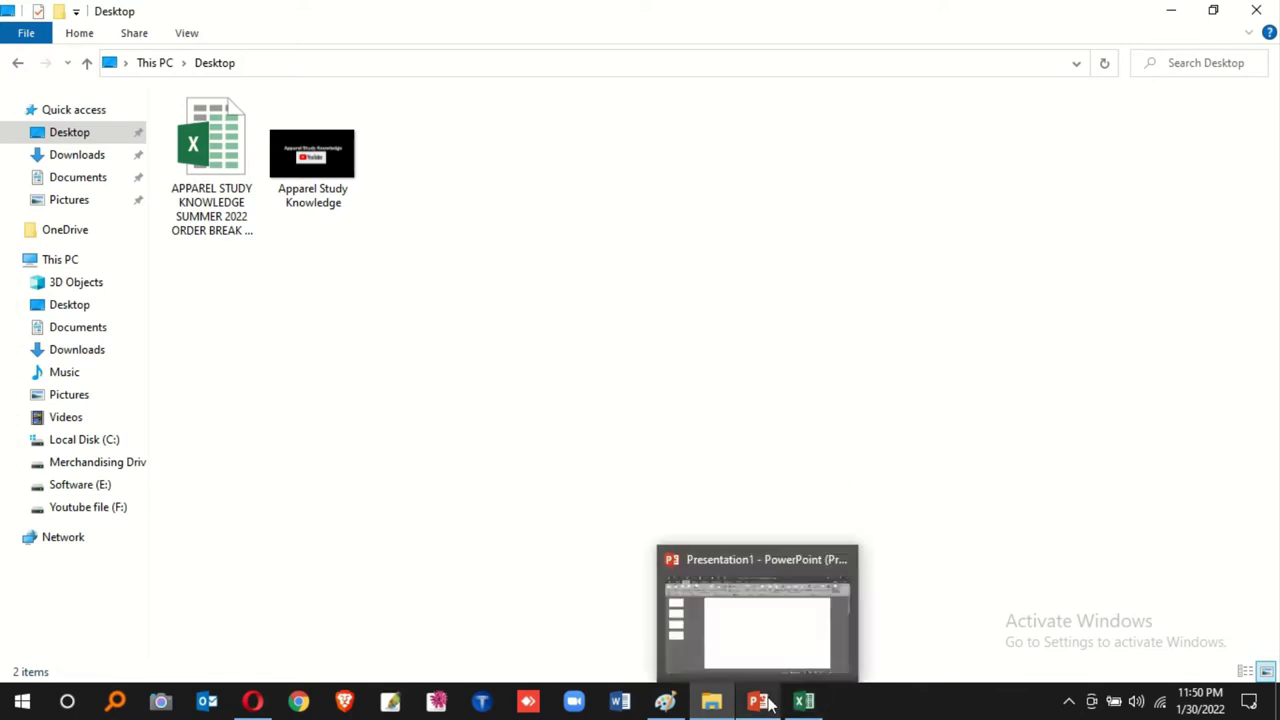
# Paste the pink T-shirt picture onto the first PowerPoint slide
pyautogui.click(804, 701)
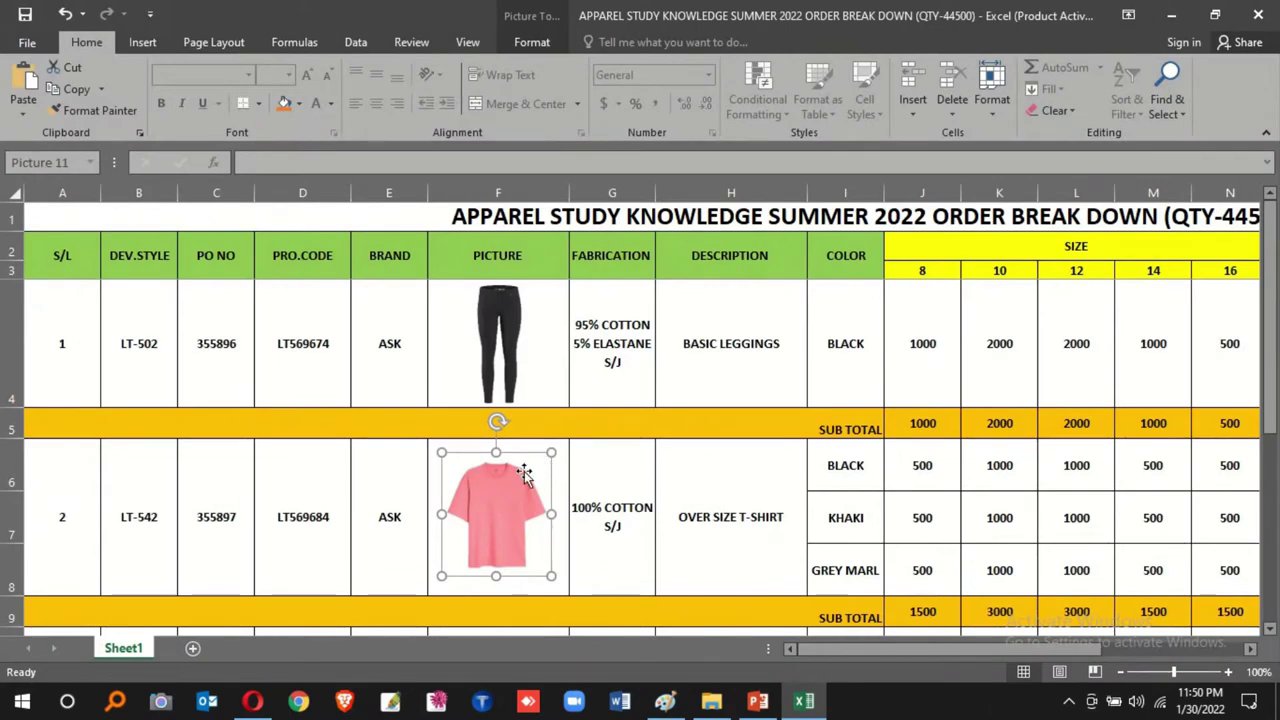
pyautogui.click(757, 701)
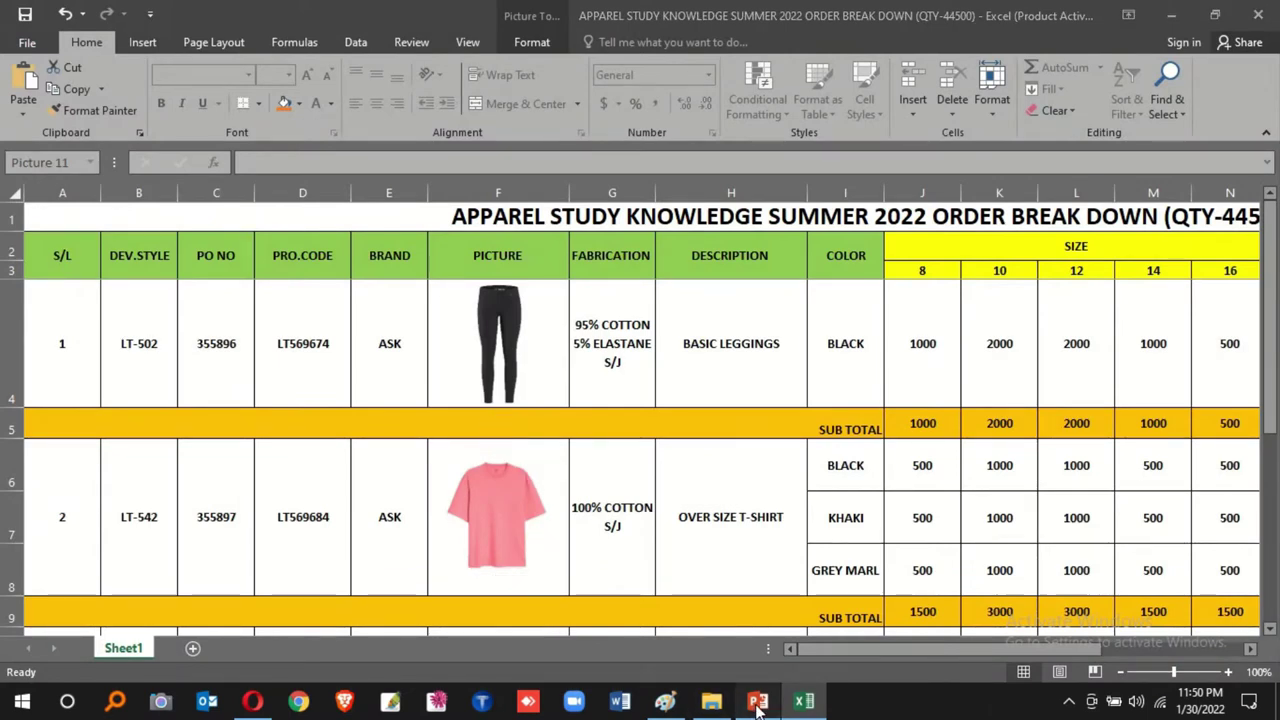
pyautogui.rightClick(564, 250)
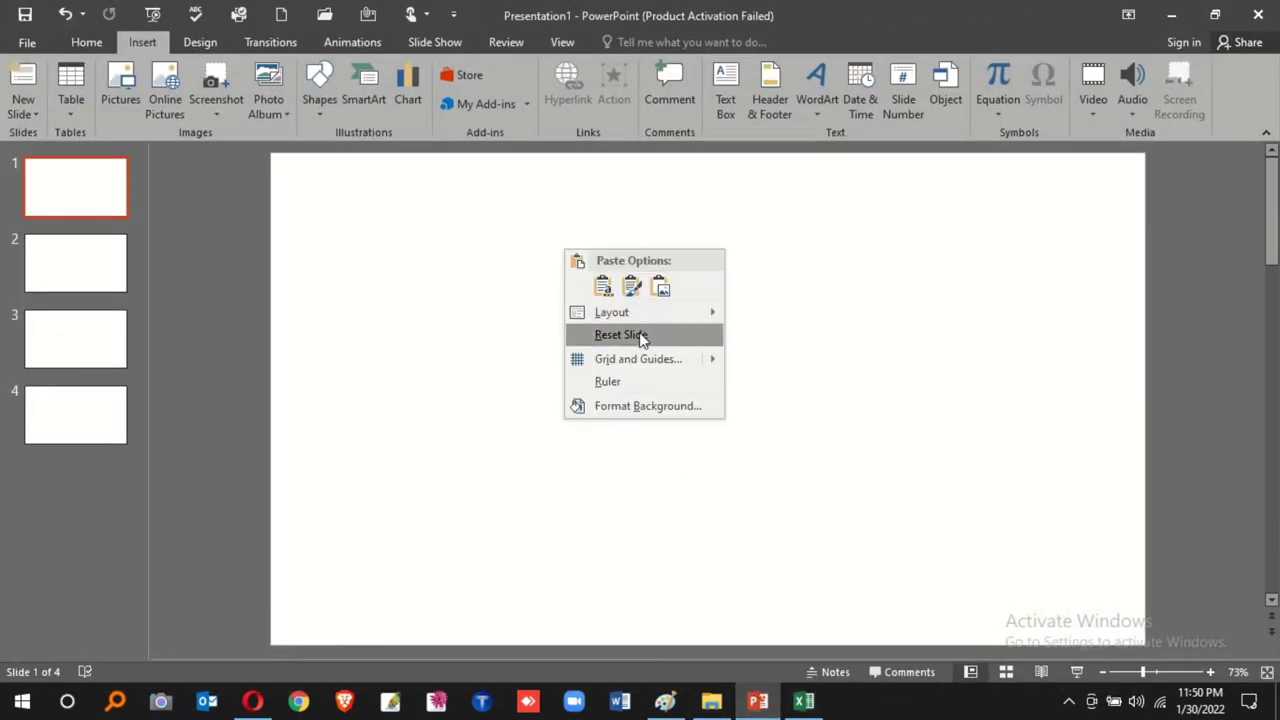
pyautogui.click(663, 290)
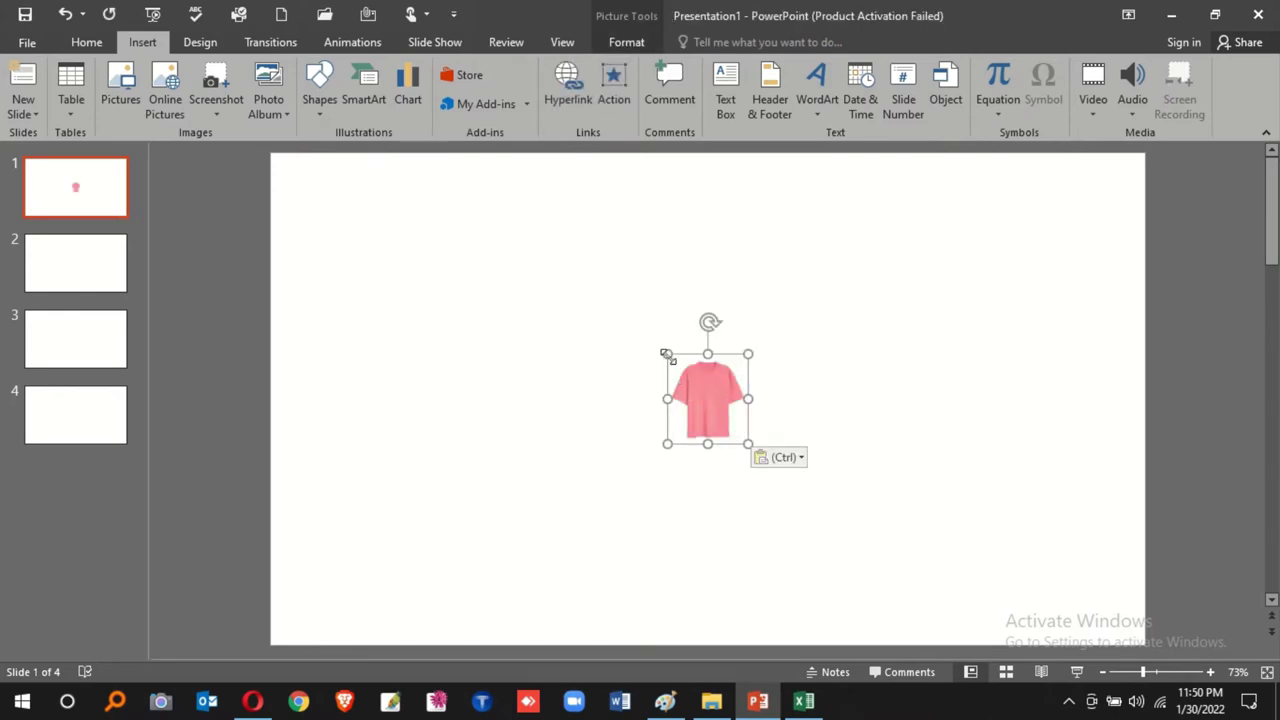
# Enlarge the pasted T-shirt picture so it fills much more of the slide
pyautogui.moveTo(667, 354); pyautogui.dragTo(503, 257)
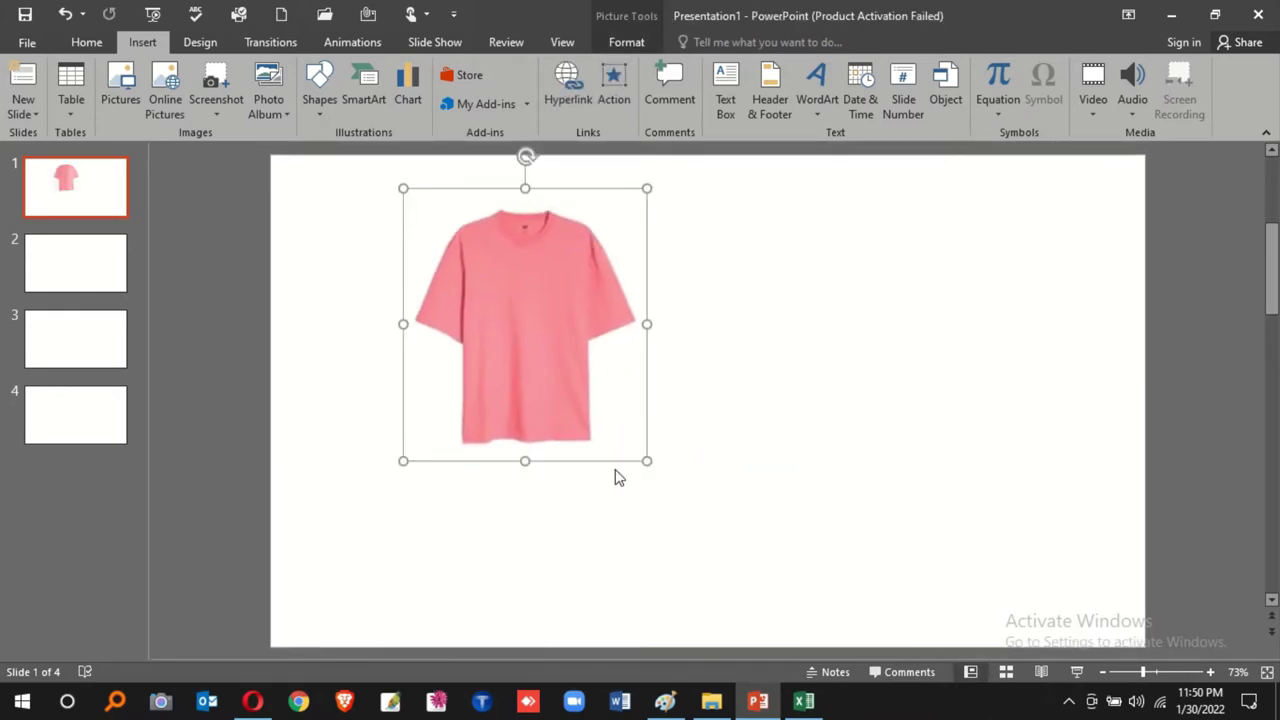
pyautogui.moveTo(648, 461); pyautogui.dragTo(706, 531)
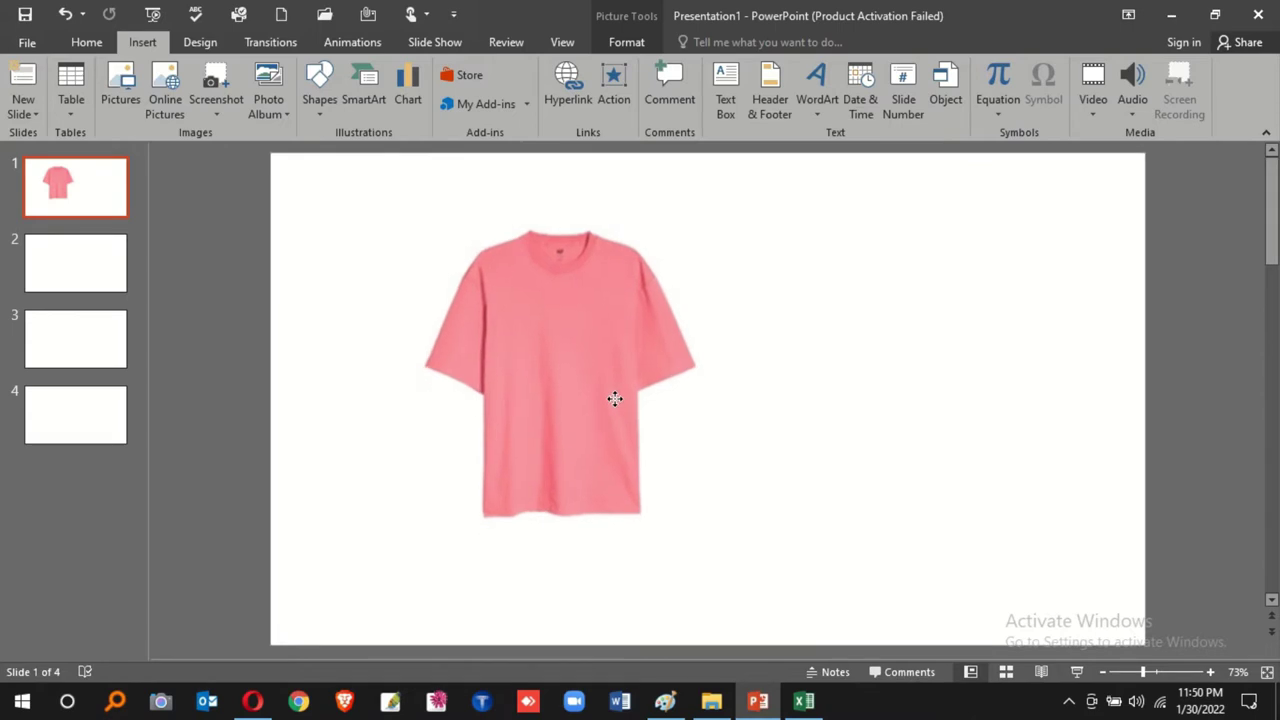
pyautogui.moveTo(706, 531); pyautogui.dragTo(720, 547)
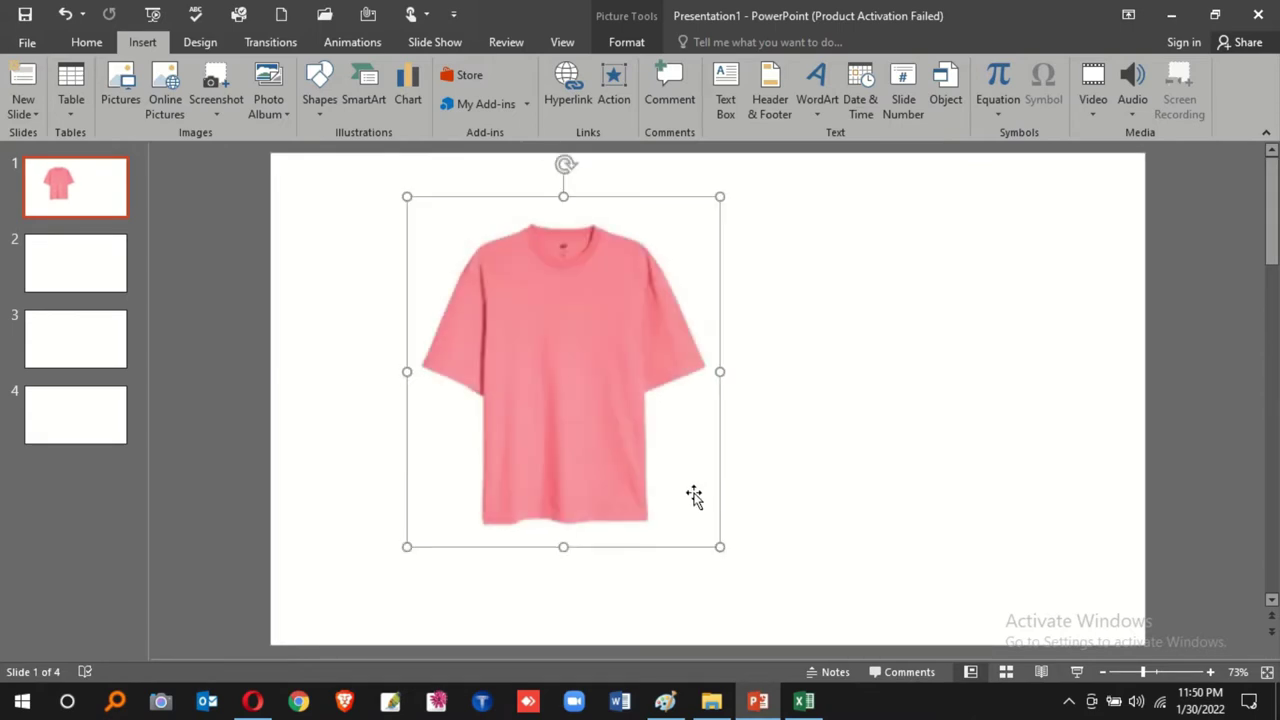
pyautogui.rightClick(592, 320)
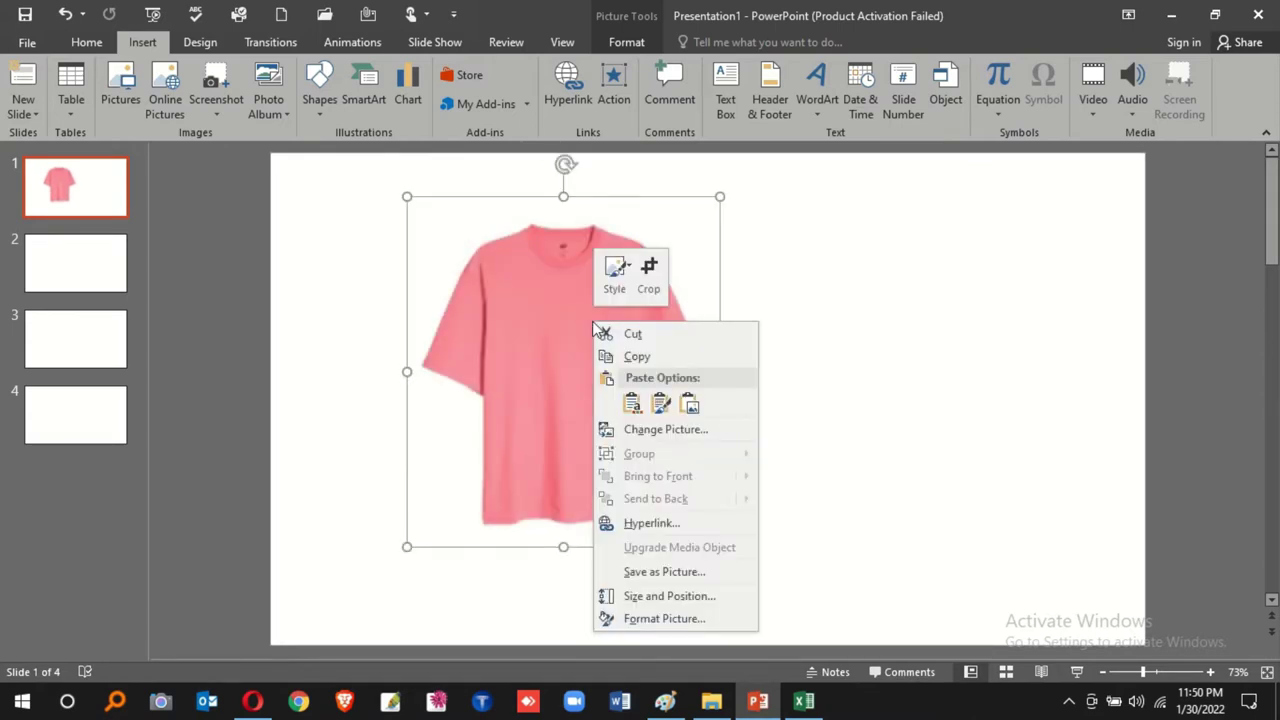
# Export the T-shirt picture to the Desktop as the JPEG file Picture1
pyautogui.click(684, 572)
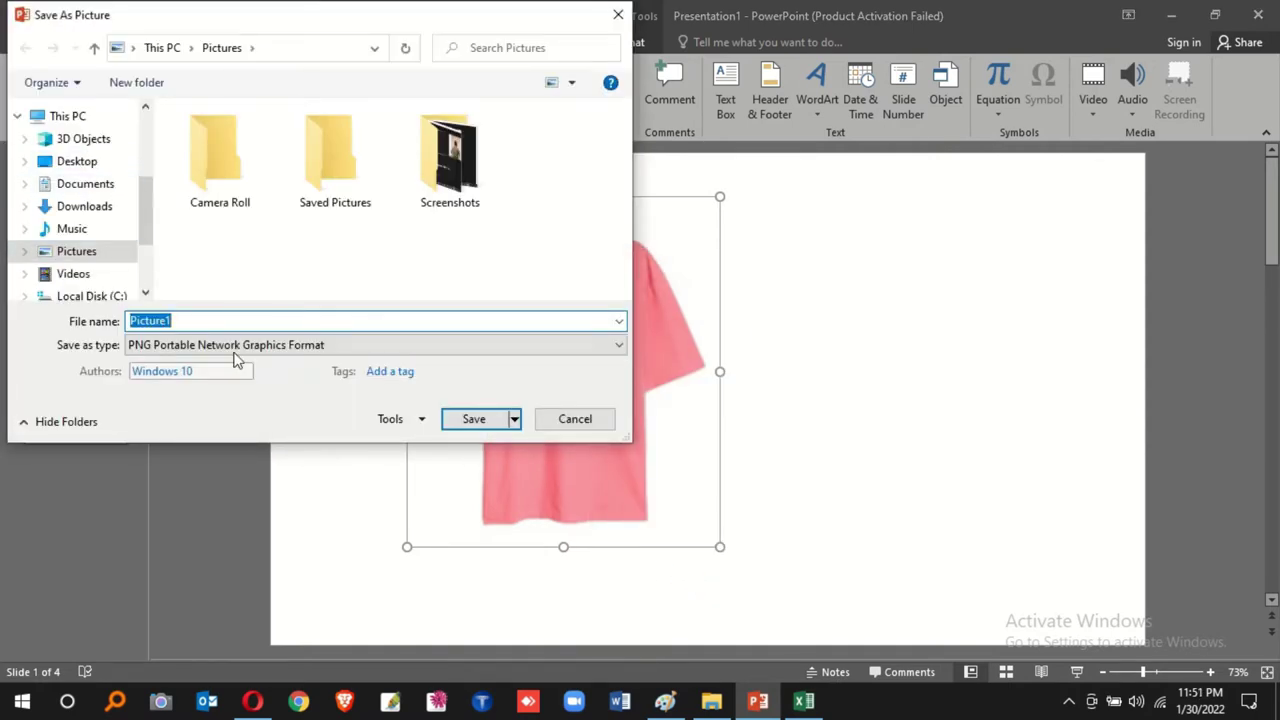
pyautogui.click(80, 161)
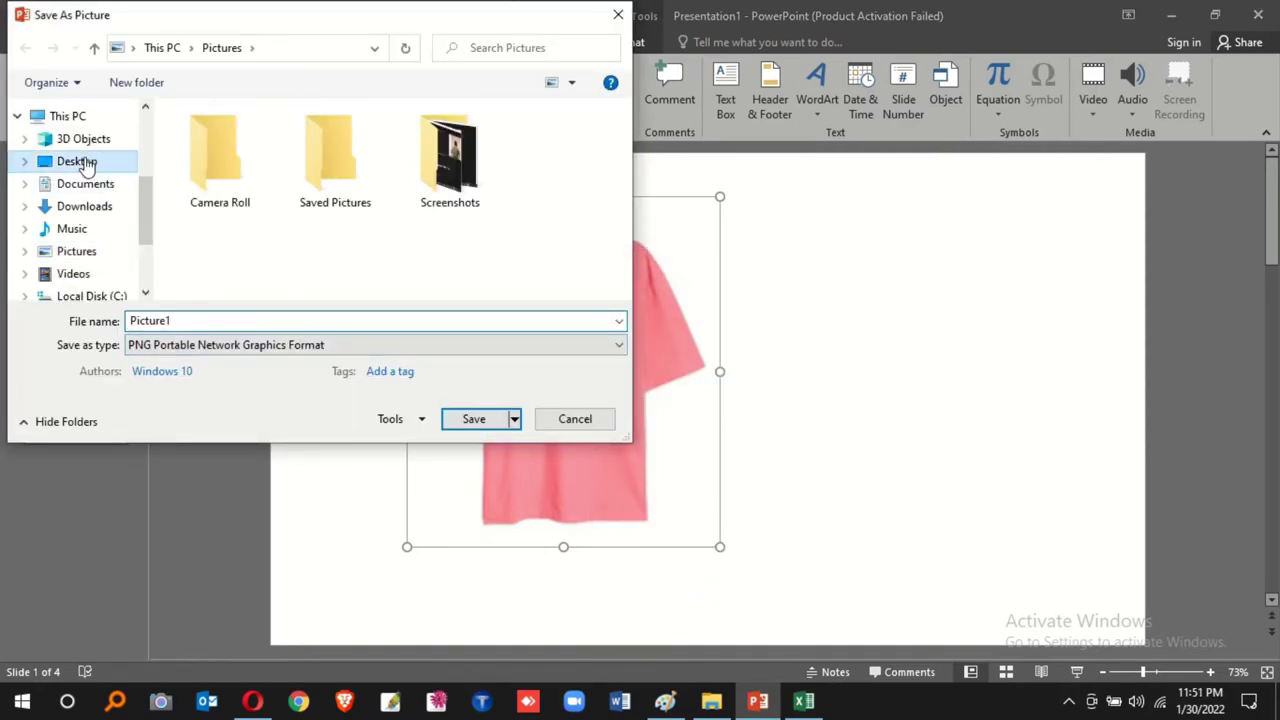
pyautogui.click(243, 352)
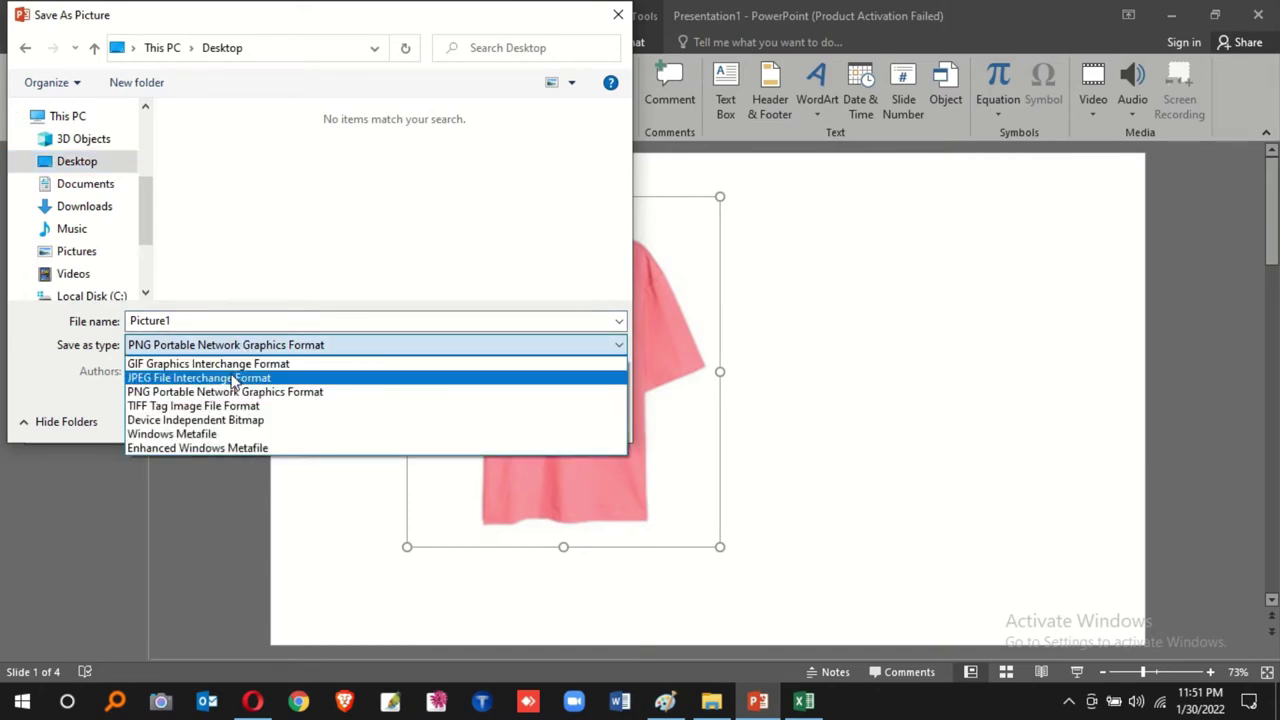
pyautogui.click(232, 381)
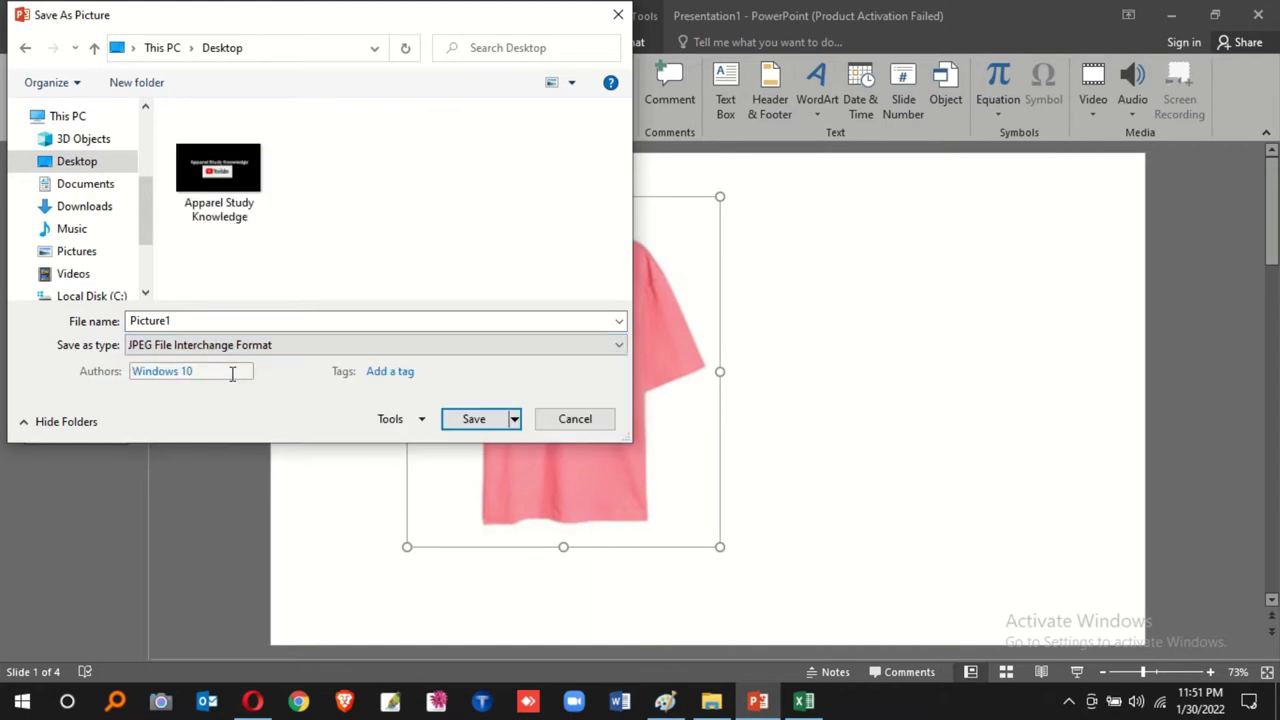
pyautogui.click(482, 424)
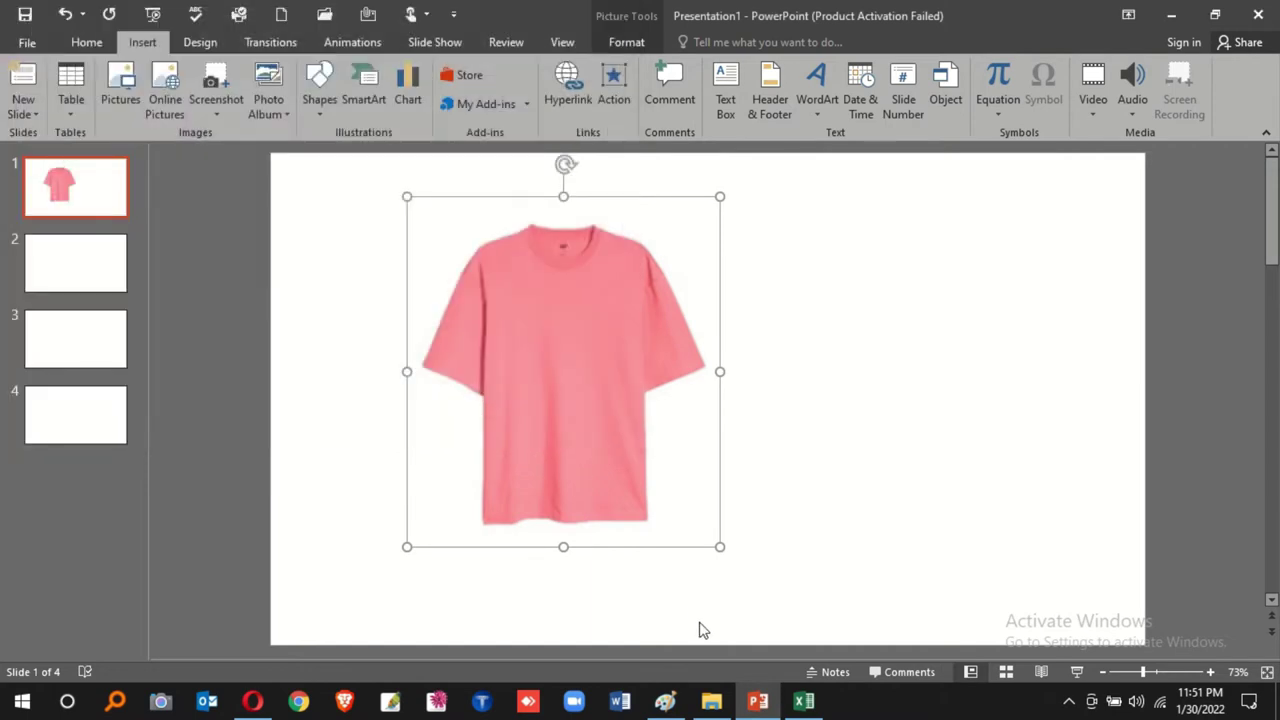
# Open Picture1 from the Desktop in Photos, zoom in to check it, then return to Excel
pyautogui.click(712, 700)
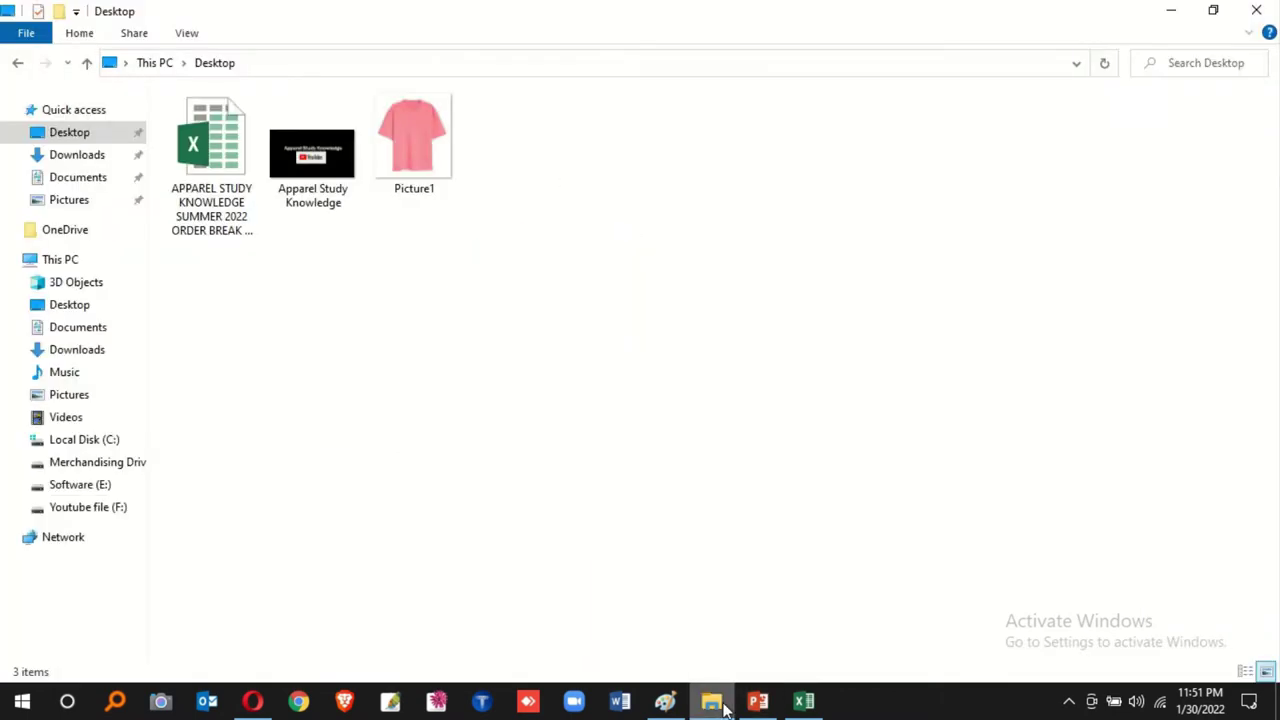
pyautogui.click(434, 145)
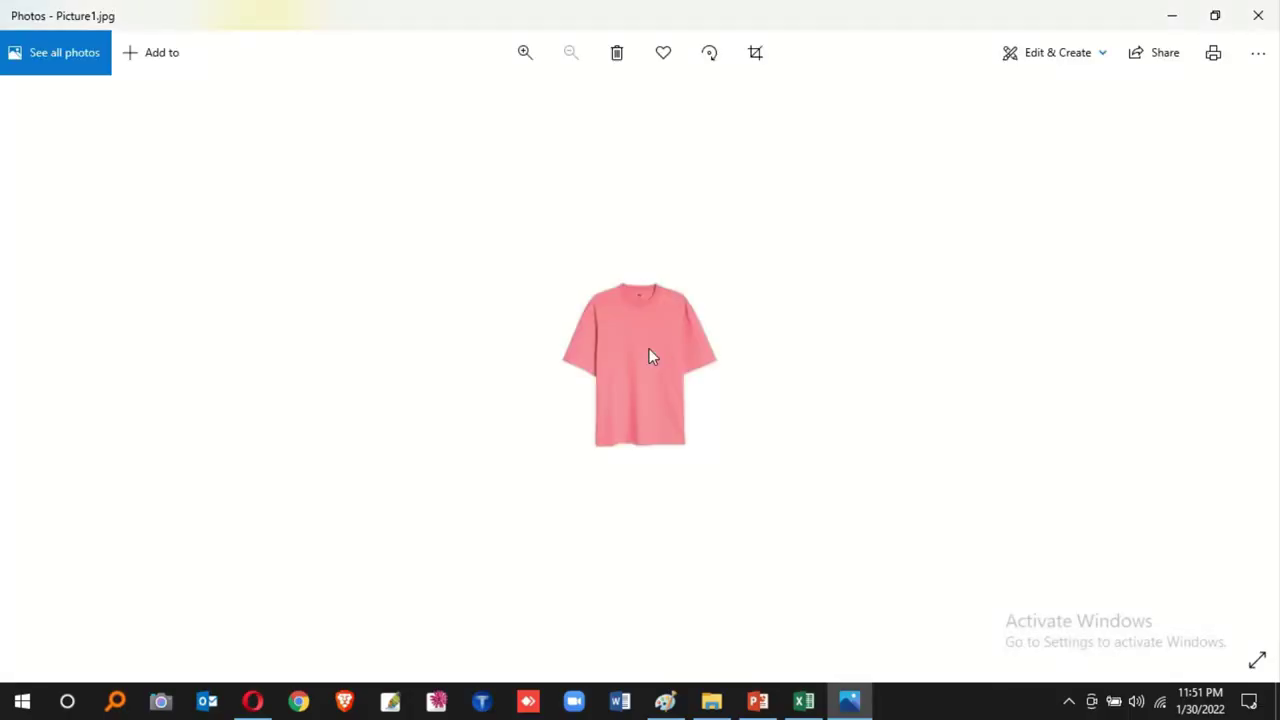
pyautogui.scroll(5, 649, 348)
pyautogui.scroll(2, 649, 358)
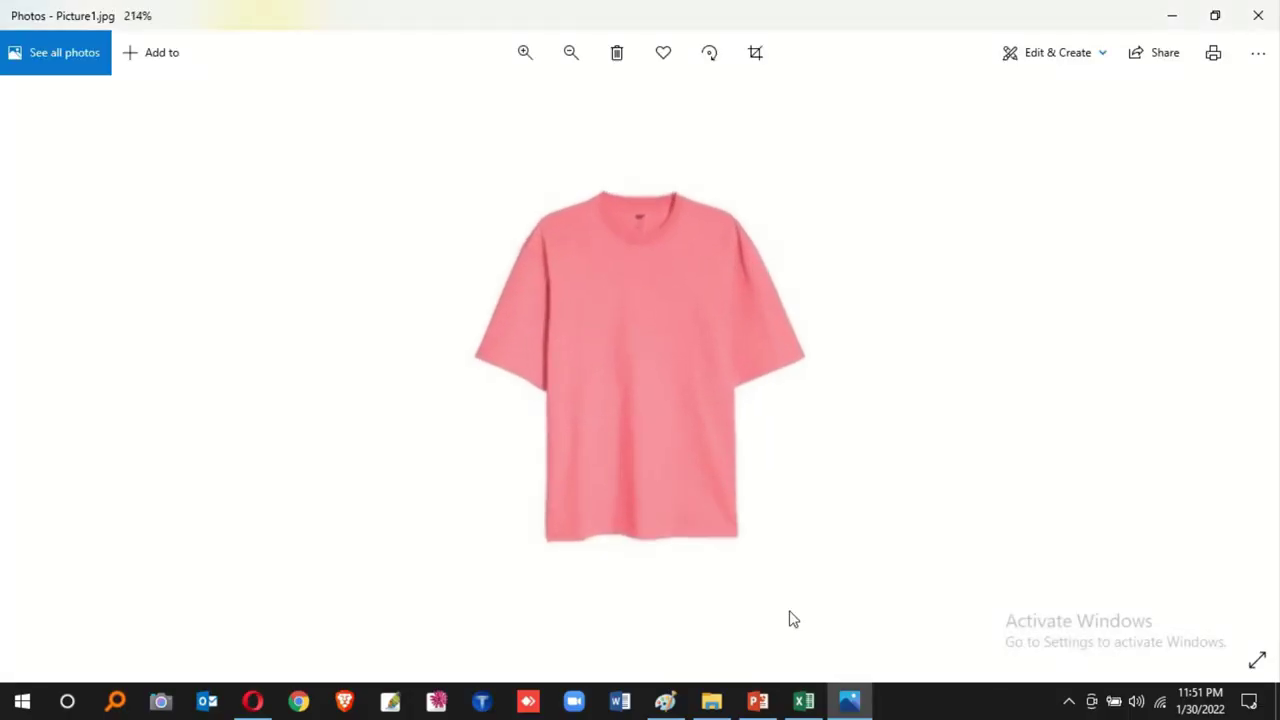
pyautogui.click(810, 697)
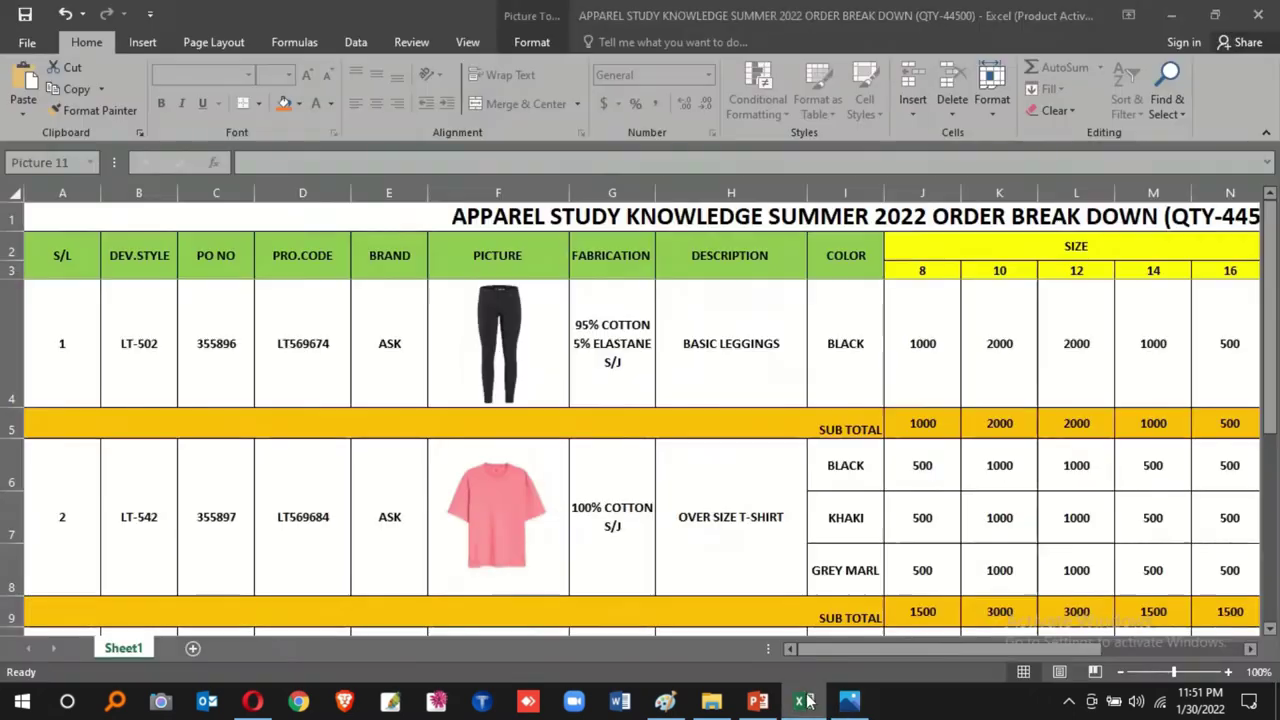
# Select the whole order table A1:S21 and copy it
pyautogui.click(375, 290)
pyautogui.keyDown('ctrl'); pyautogui.scroll(-1, 294, 268); pyautogui.keyUp('ctrl')
pyautogui.keyDown('ctrl'); pyautogui.scroll(-1, 260, 268); pyautogui.keyUp('ctrl')
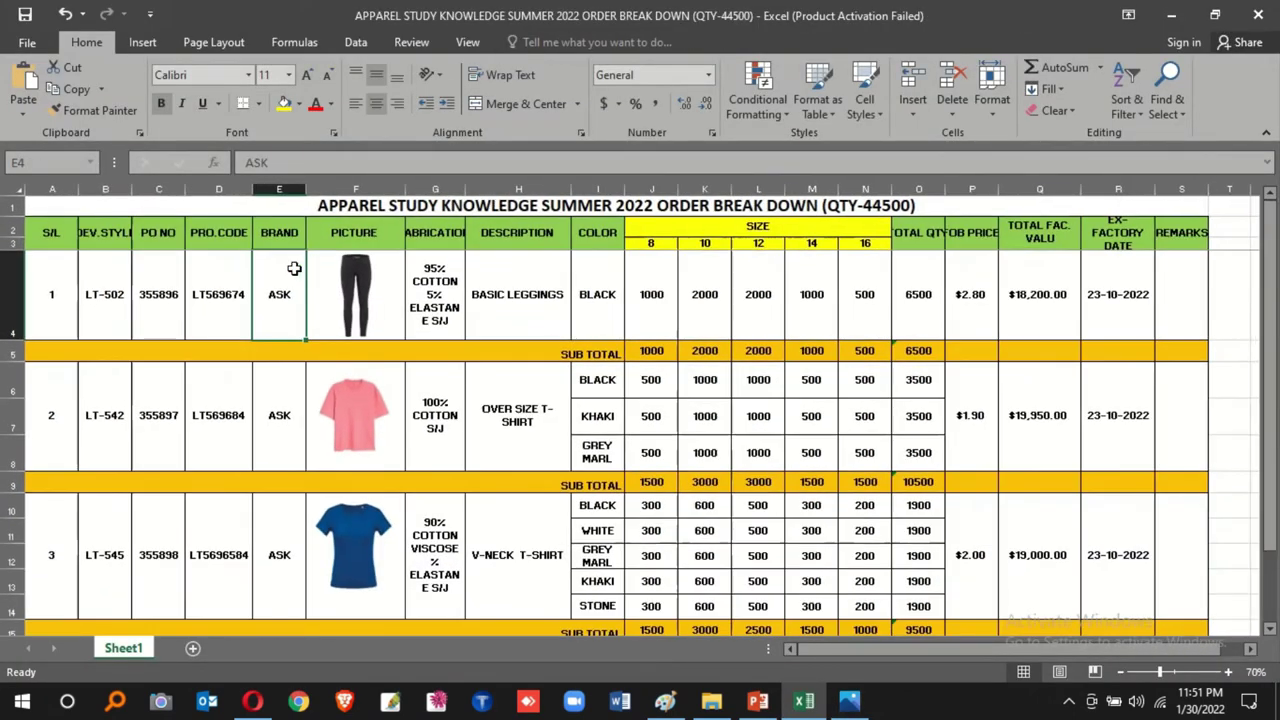
pyautogui.keyDown('ctrl'); pyautogui.scroll(-1, 230, 267); pyautogui.keyUp('ctrl')
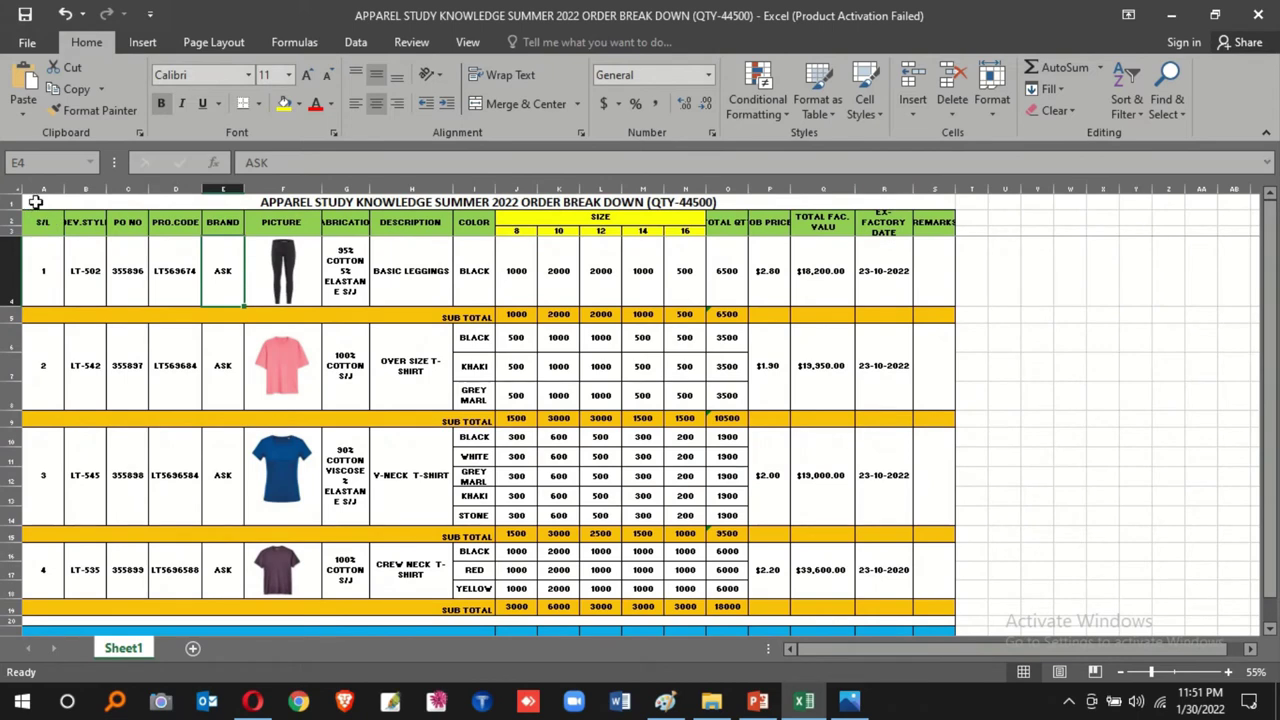
pyautogui.moveTo(35, 202); pyautogui.dragTo(517, 648)
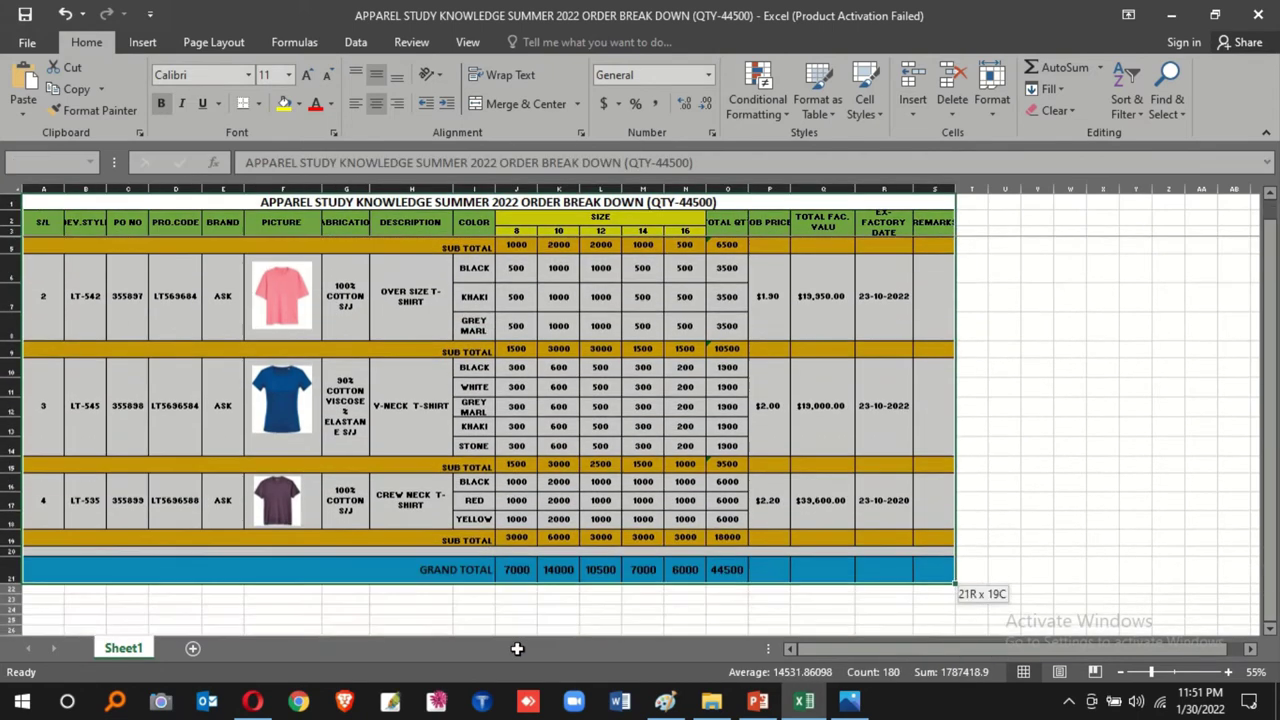
pyautogui.moveTo(512, 569); pyautogui.dragTo(512, 569)
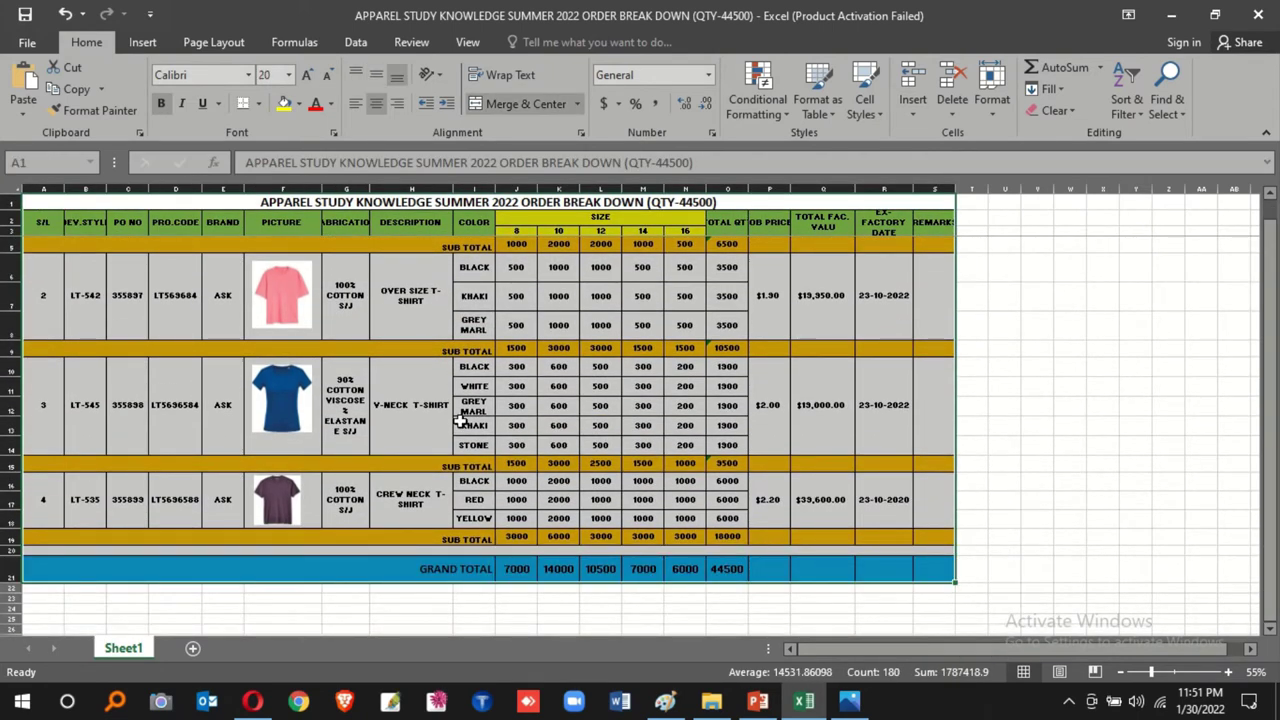
pyautogui.rightClick(390, 302)
pyautogui.click(435, 316)
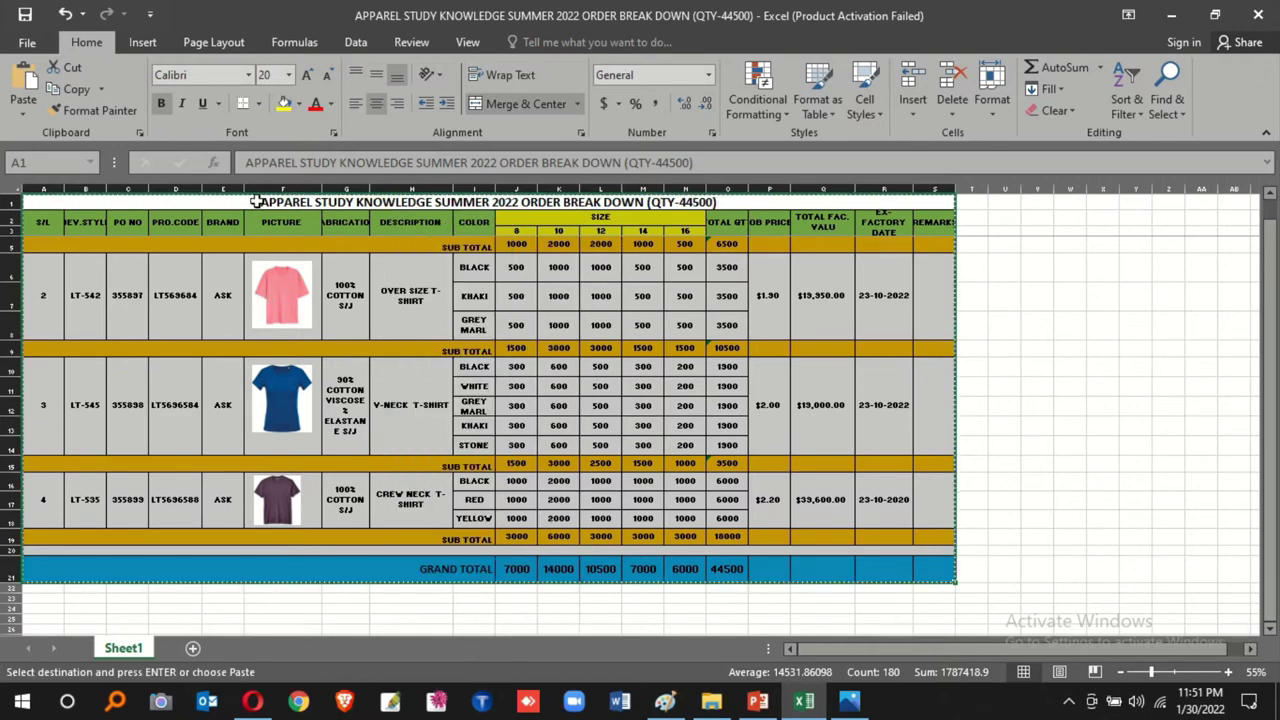
# Copy the selected A1:S21 table with Copy as Picture, accepting the default options
pyautogui.click(102, 90)
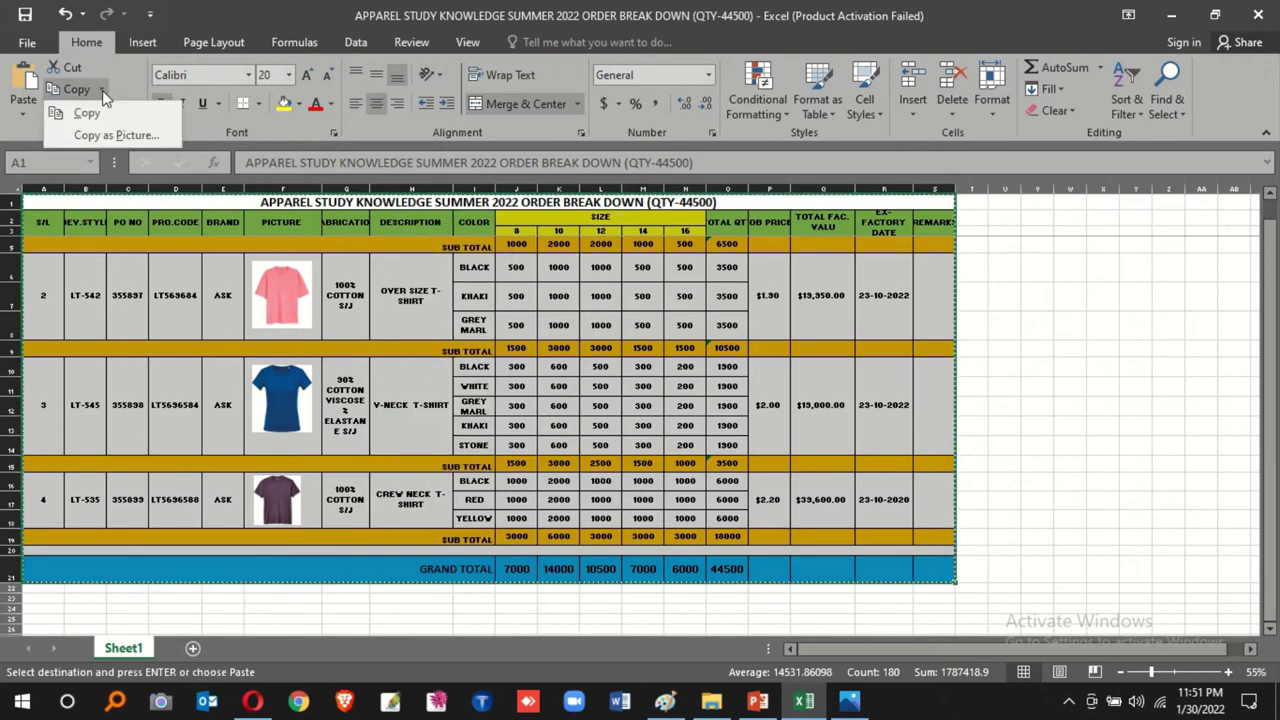
pyautogui.click(144, 140)
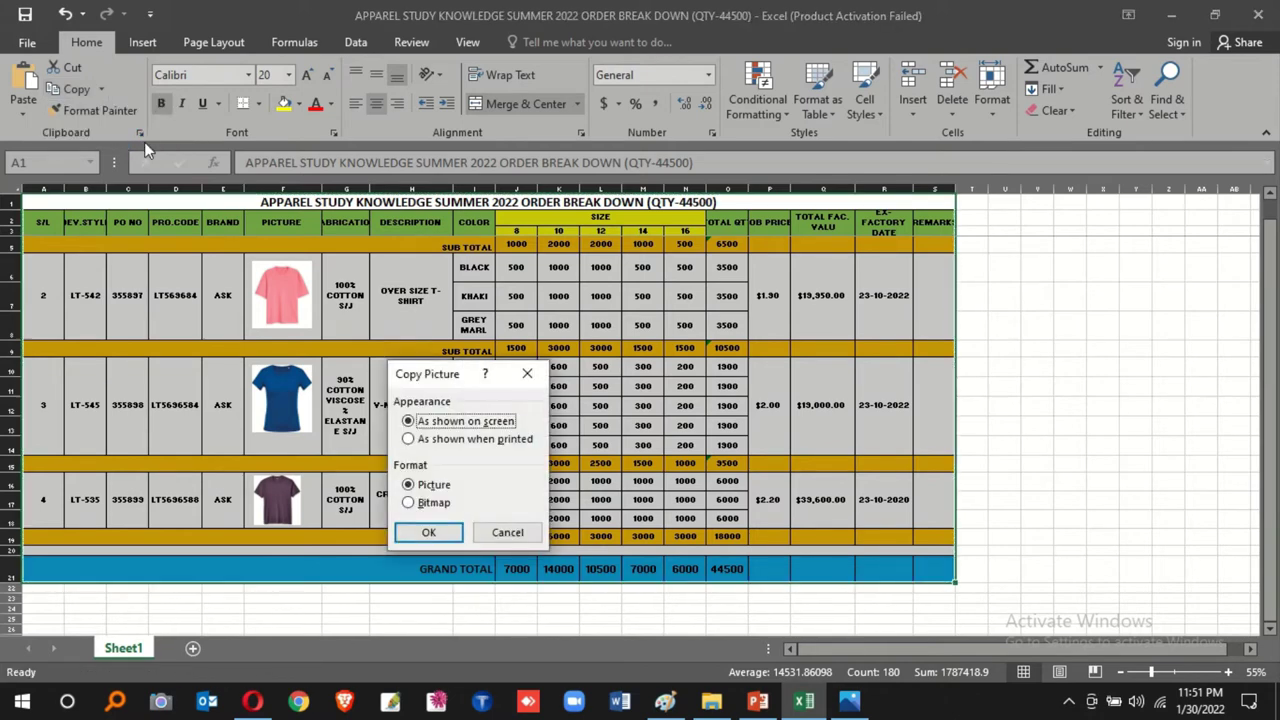
pyautogui.click(430, 533)
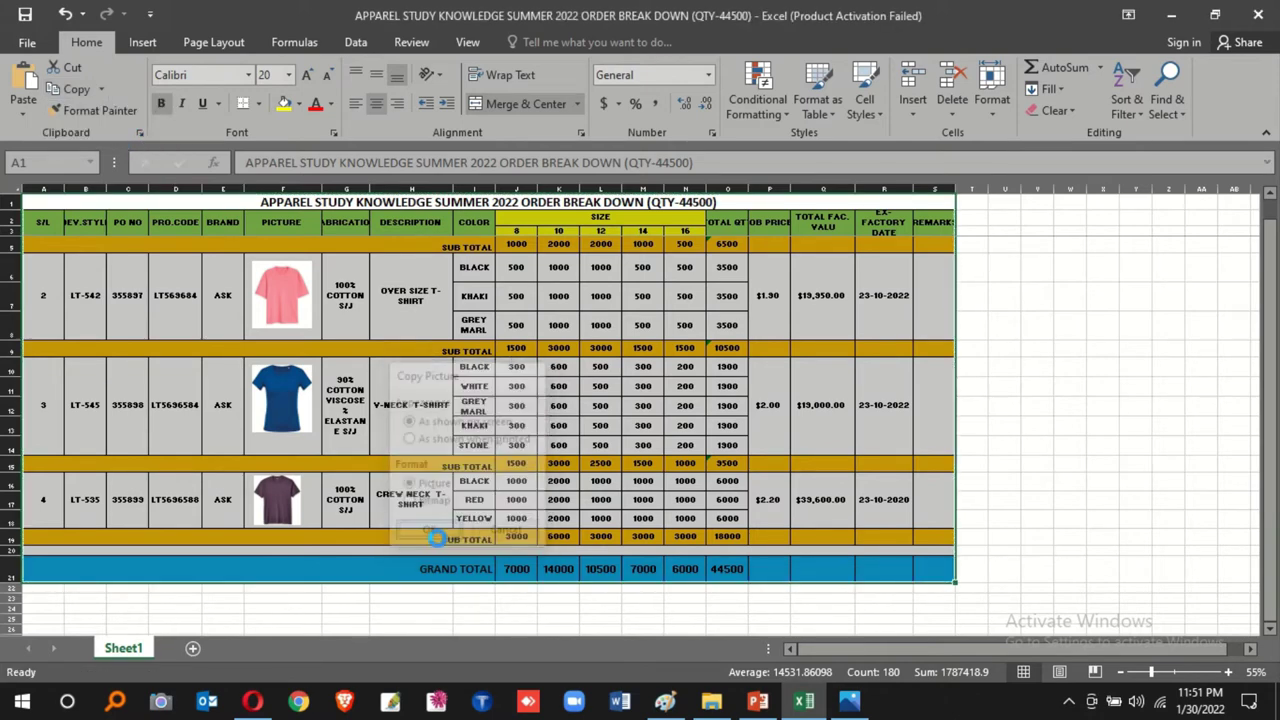
pyautogui.click(757, 703)
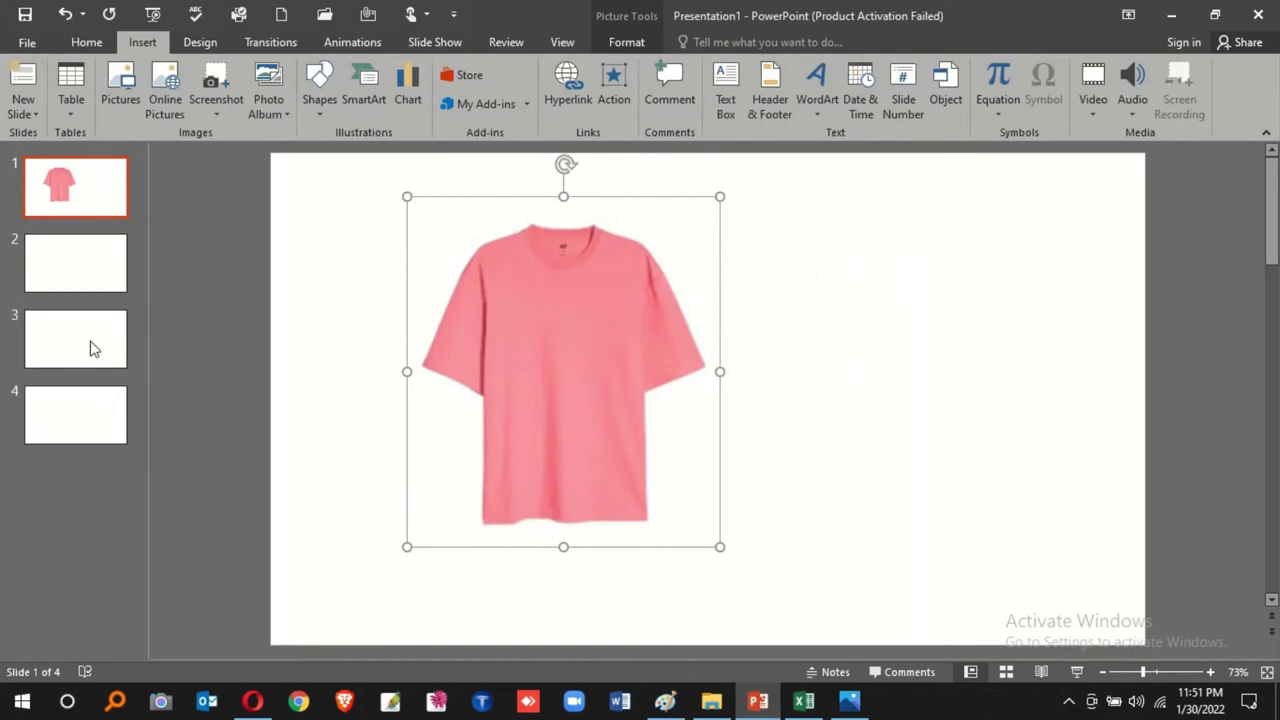
# Paste the order table onto slide 2 as a picture
pyautogui.click(56, 262)
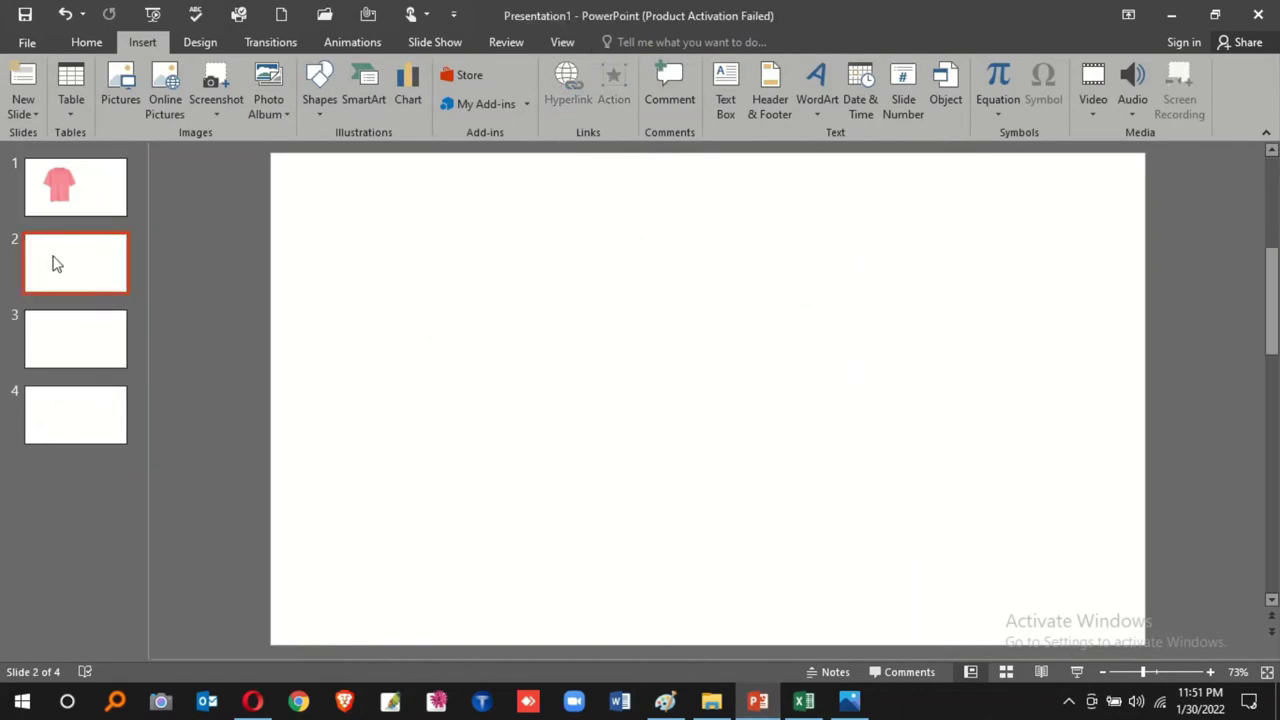
pyautogui.rightClick(406, 252)
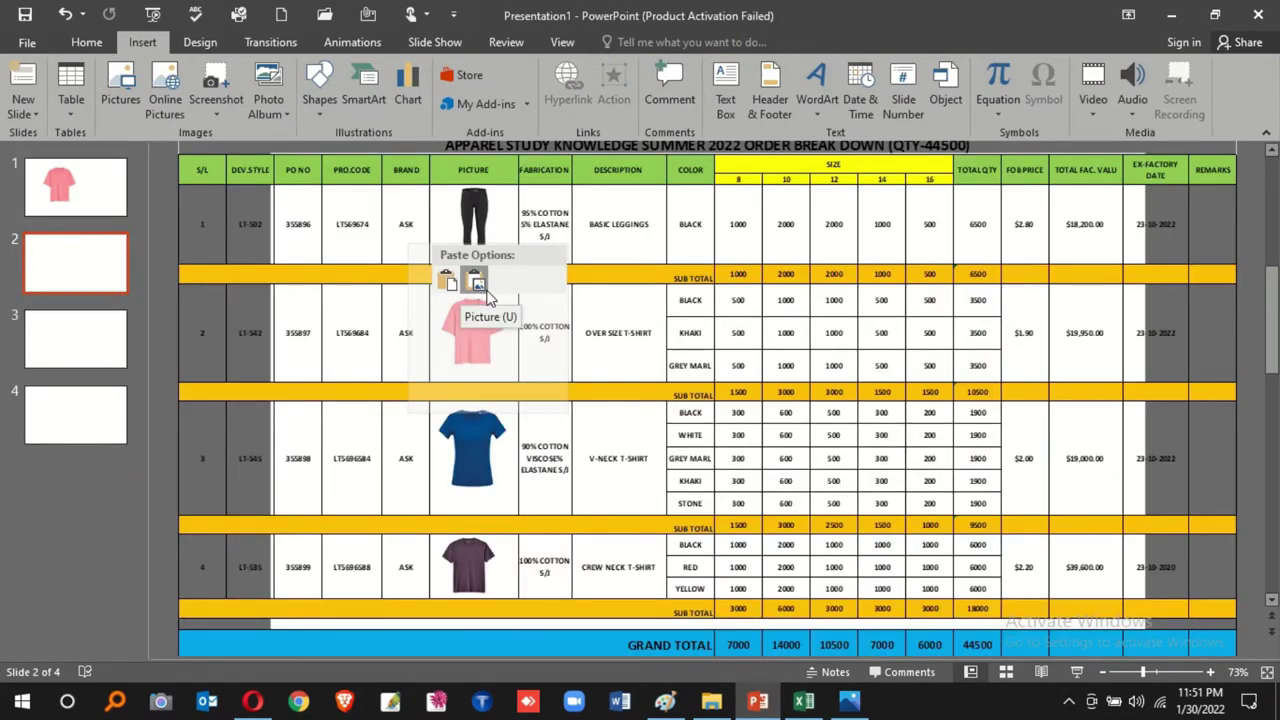
pyautogui.click(478, 284)
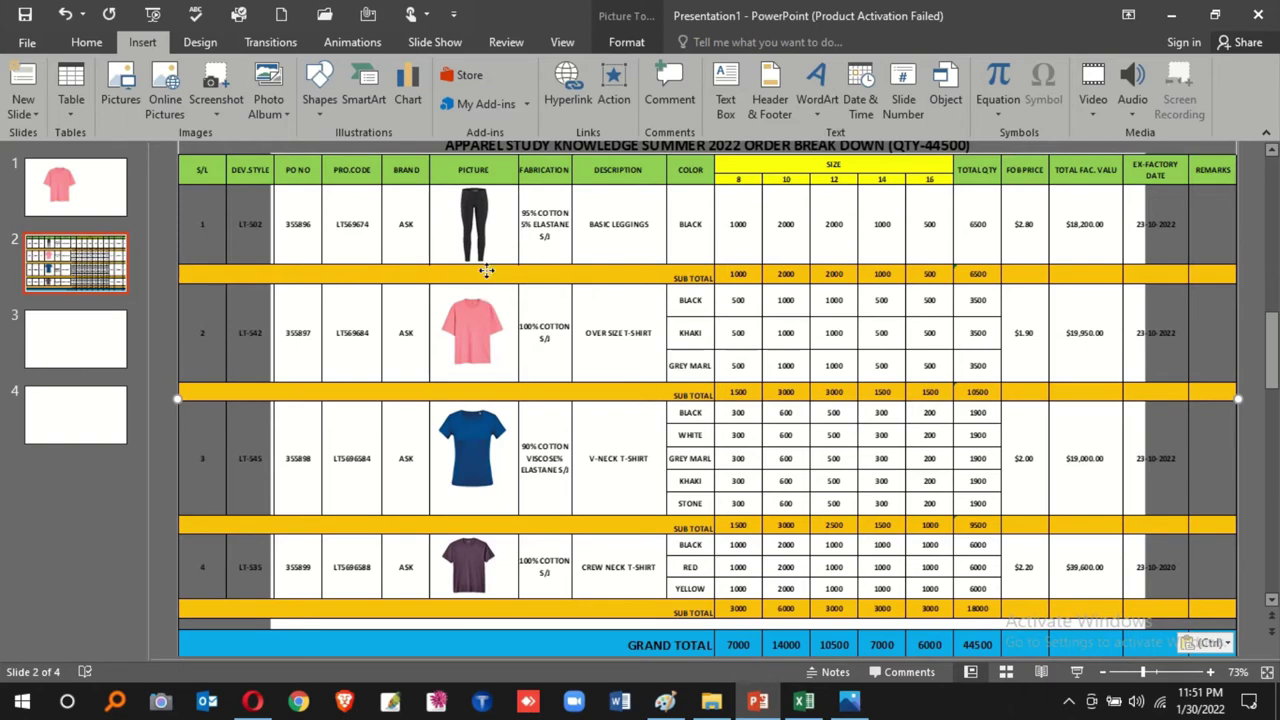
# Save the table picture to the Desktop as the JPEG file Picture2
pyautogui.rightClick(487, 270)
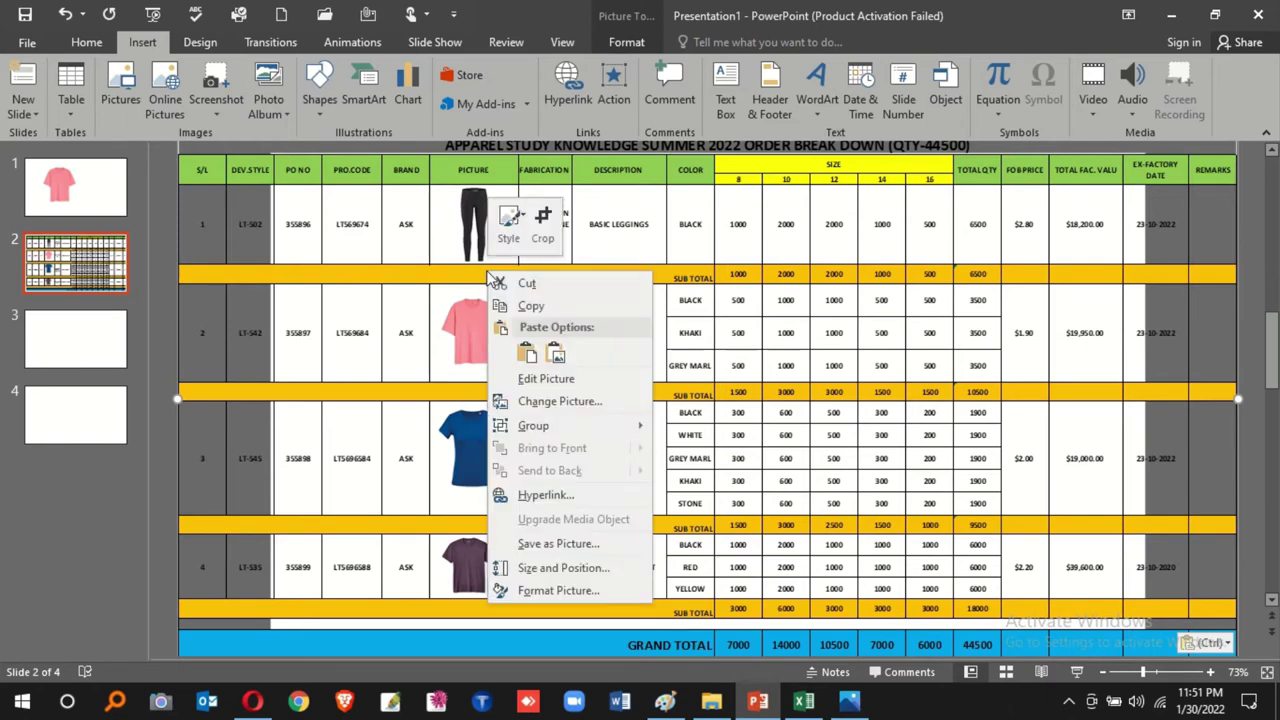
pyautogui.click(550, 543)
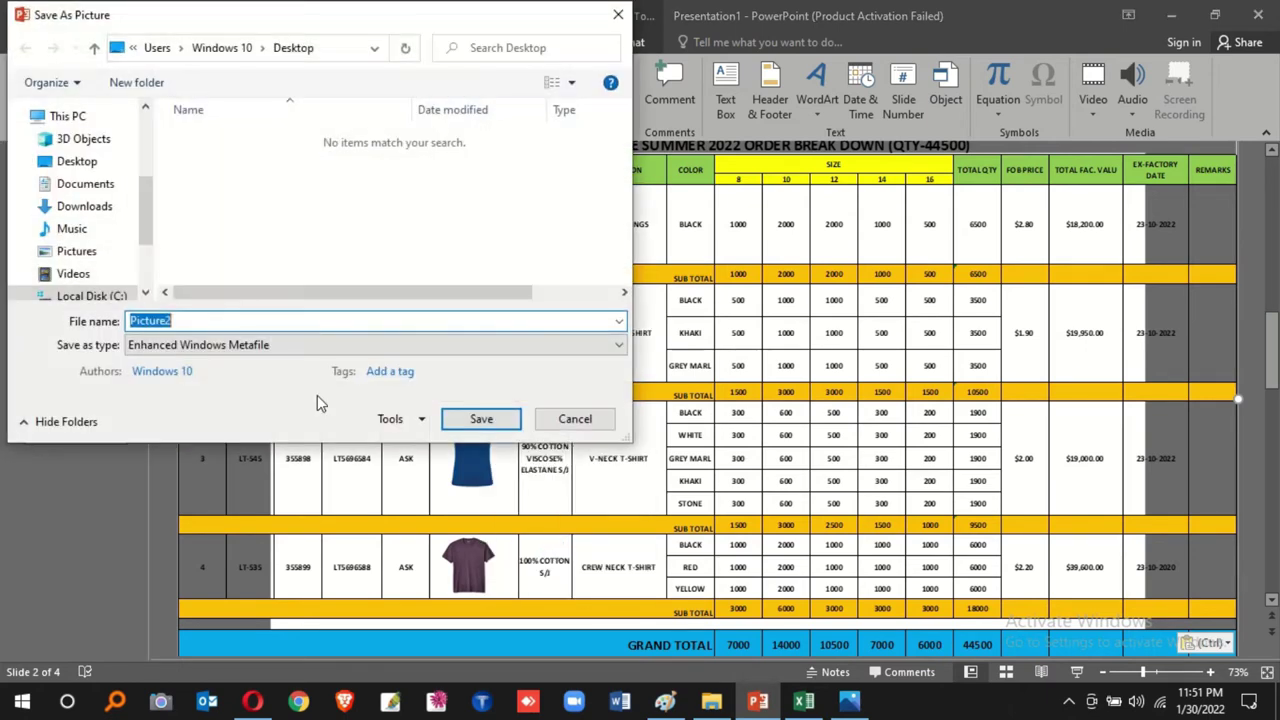
pyautogui.click(249, 346)
pyautogui.click(240, 379)
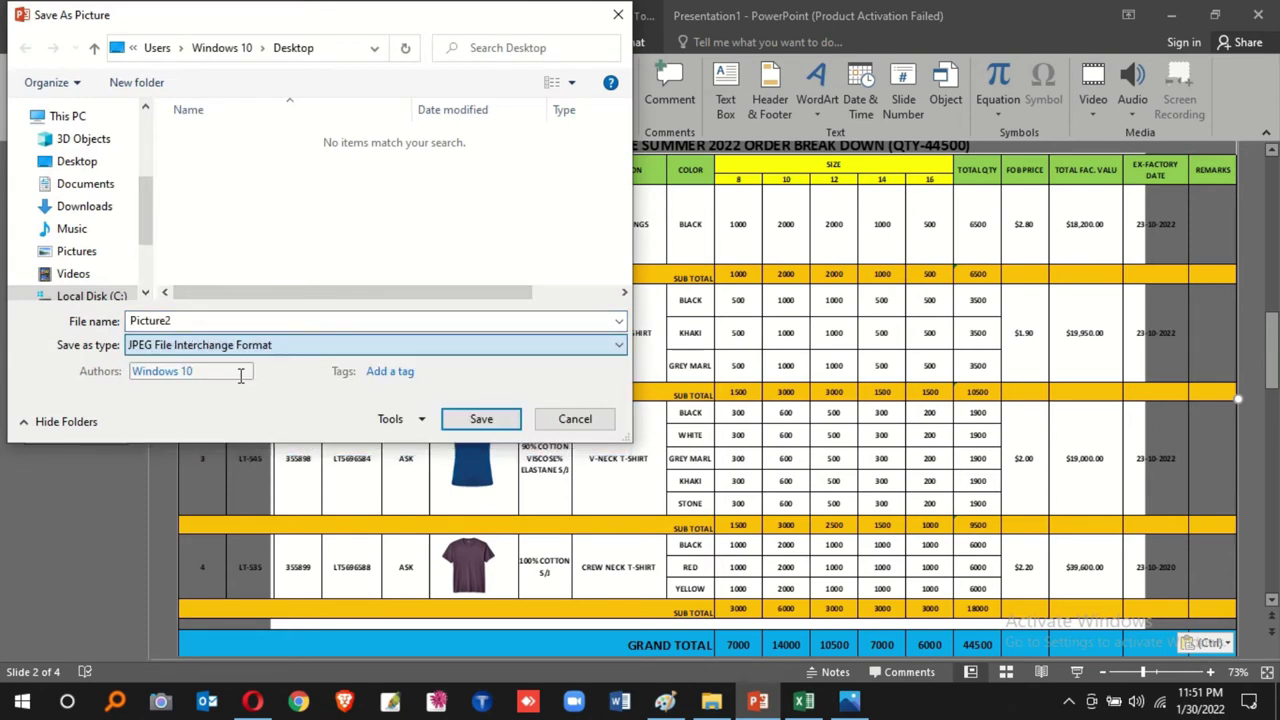
pyautogui.click(77, 161)
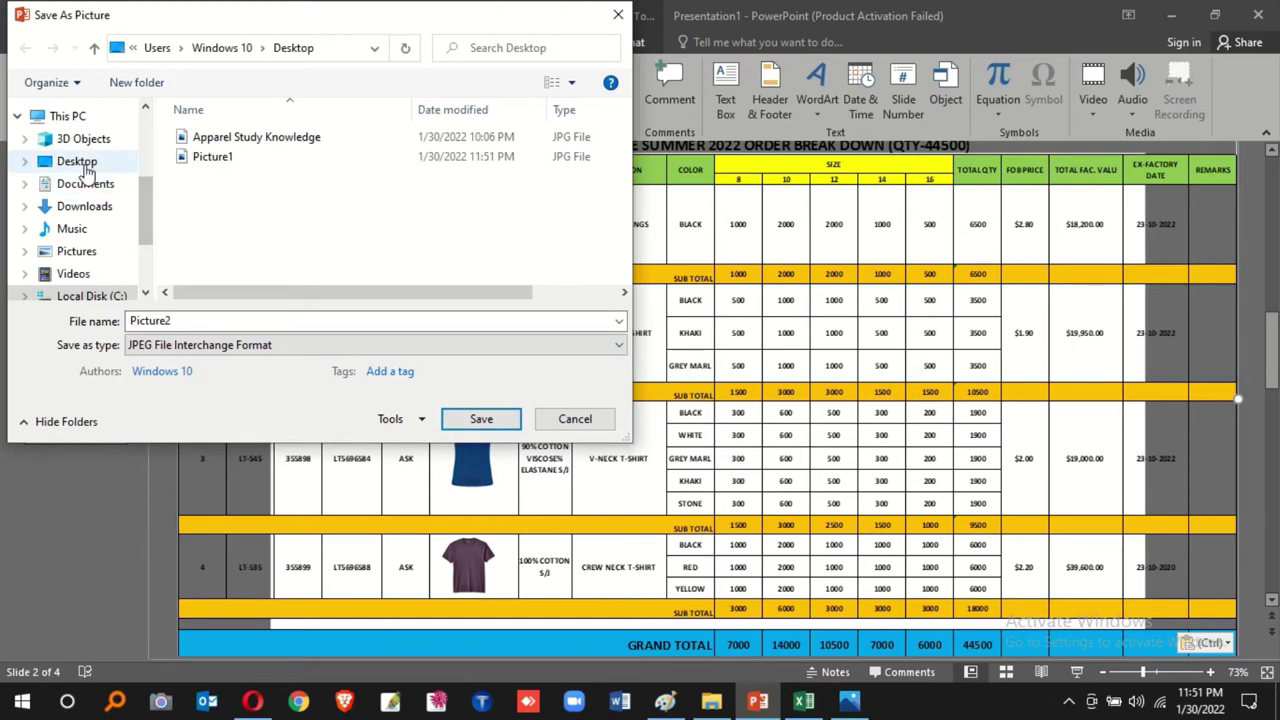
pyautogui.click(481, 419)
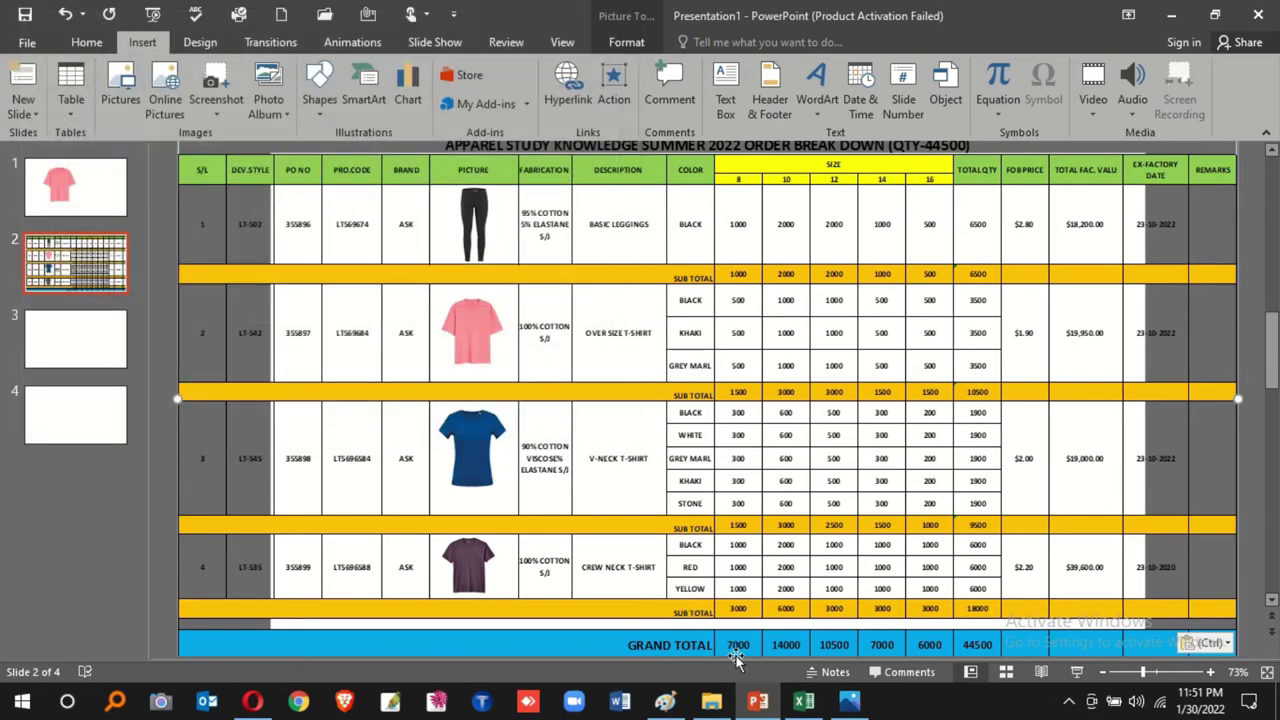
# Open Picture2 from the Desktop in Photos, zoom to inspect the table, then close it
pyautogui.click(711, 701)
pyautogui.click(518, 176)
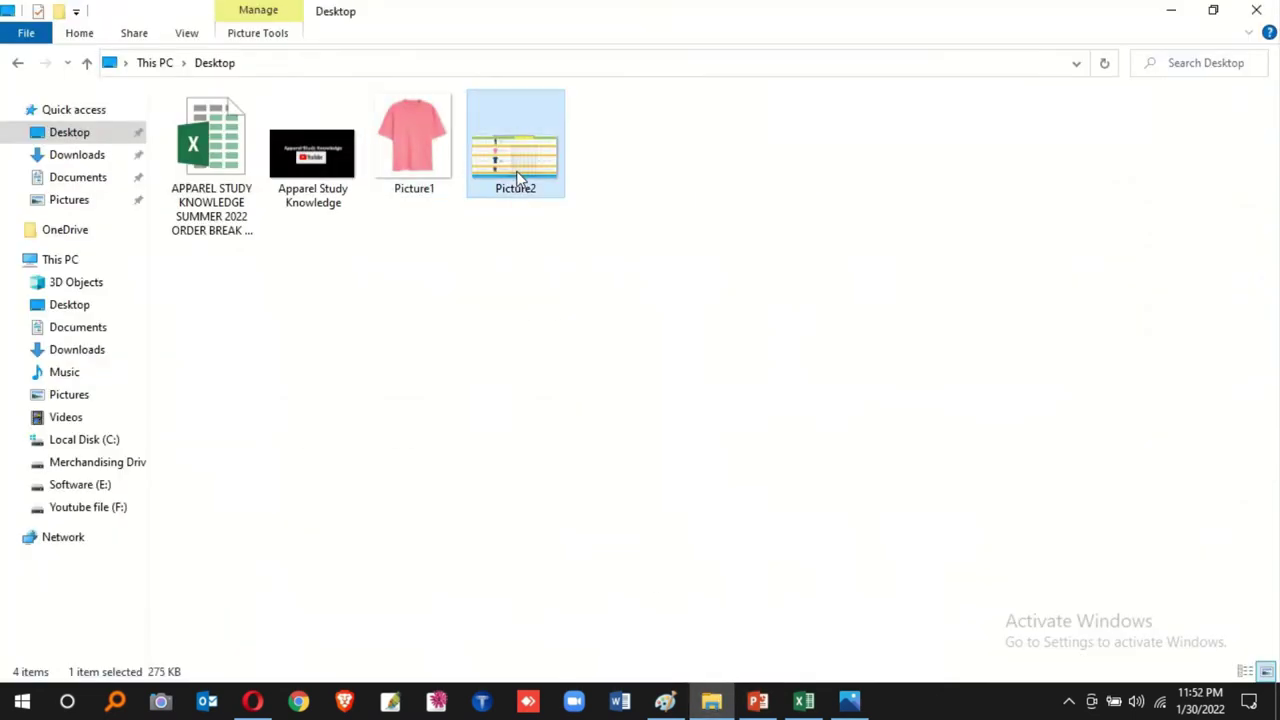
pyautogui.doubleClick(518, 176)
pyautogui.scroll(1, 503, 331)
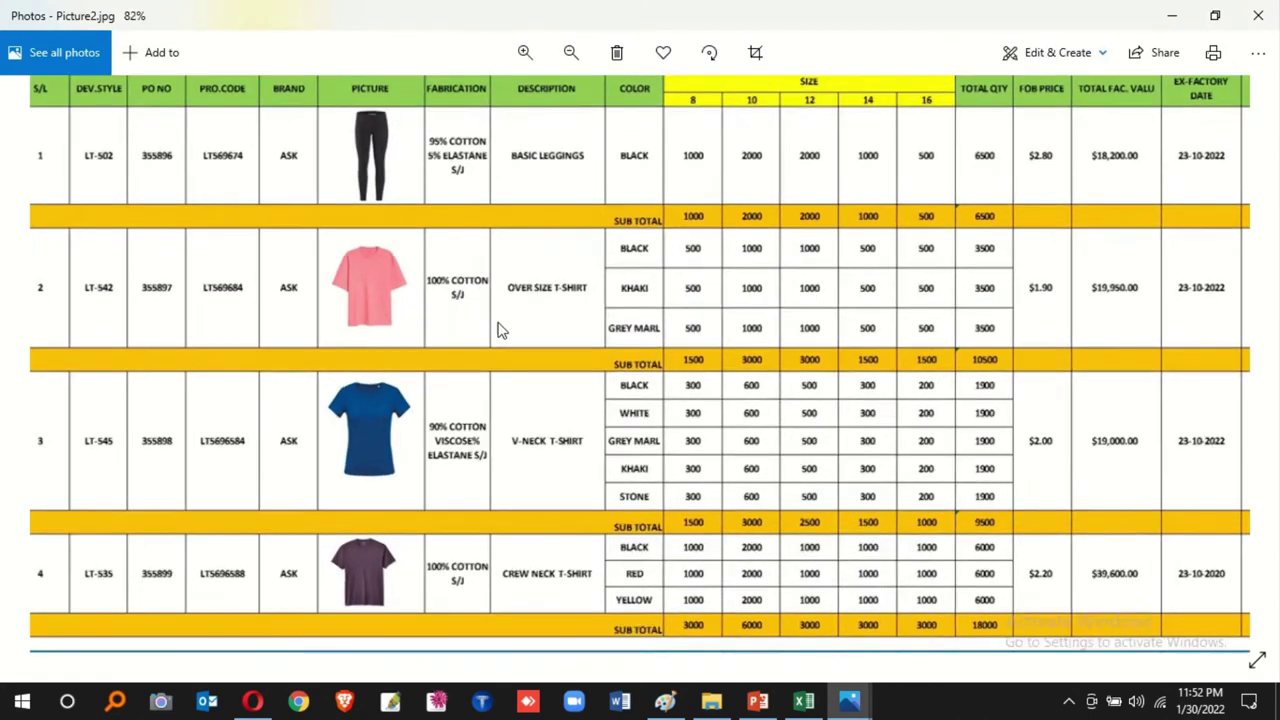
pyautogui.scroll(1, 503, 331)
pyautogui.scroll(1, 503, 331)
pyautogui.scroll(-1, 503, 331)
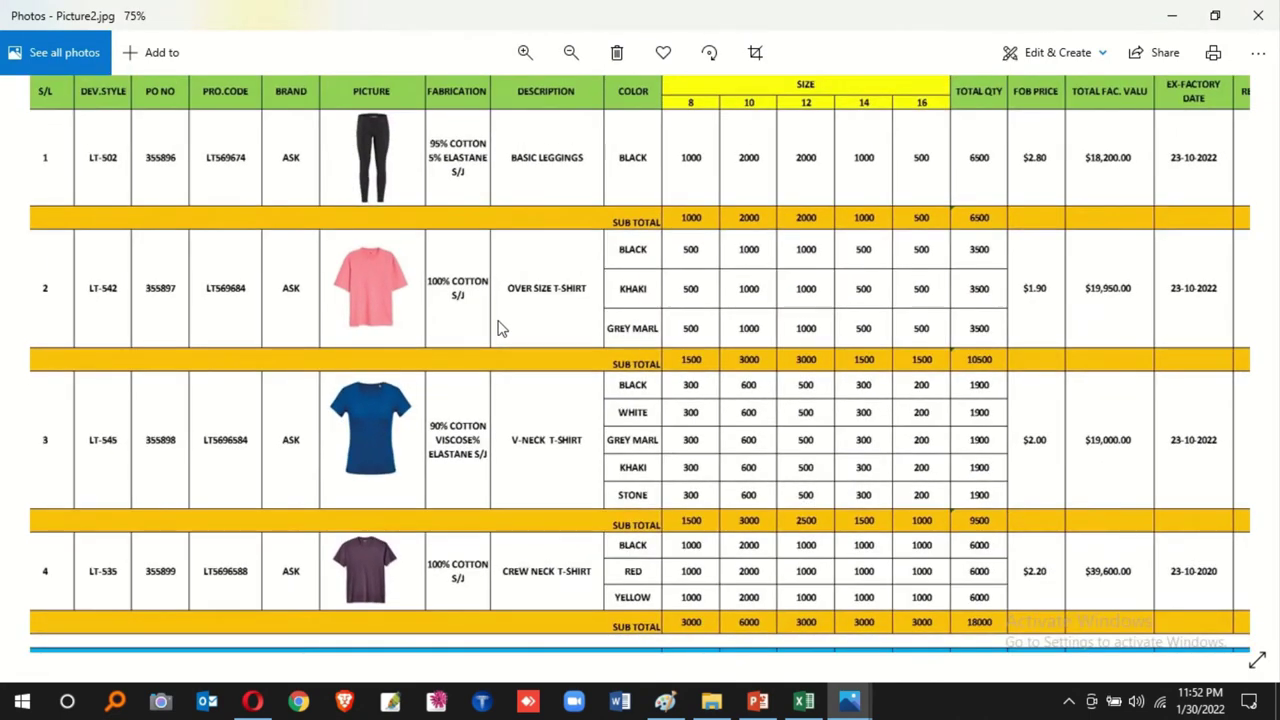
pyautogui.scroll(-1, 500, 328)
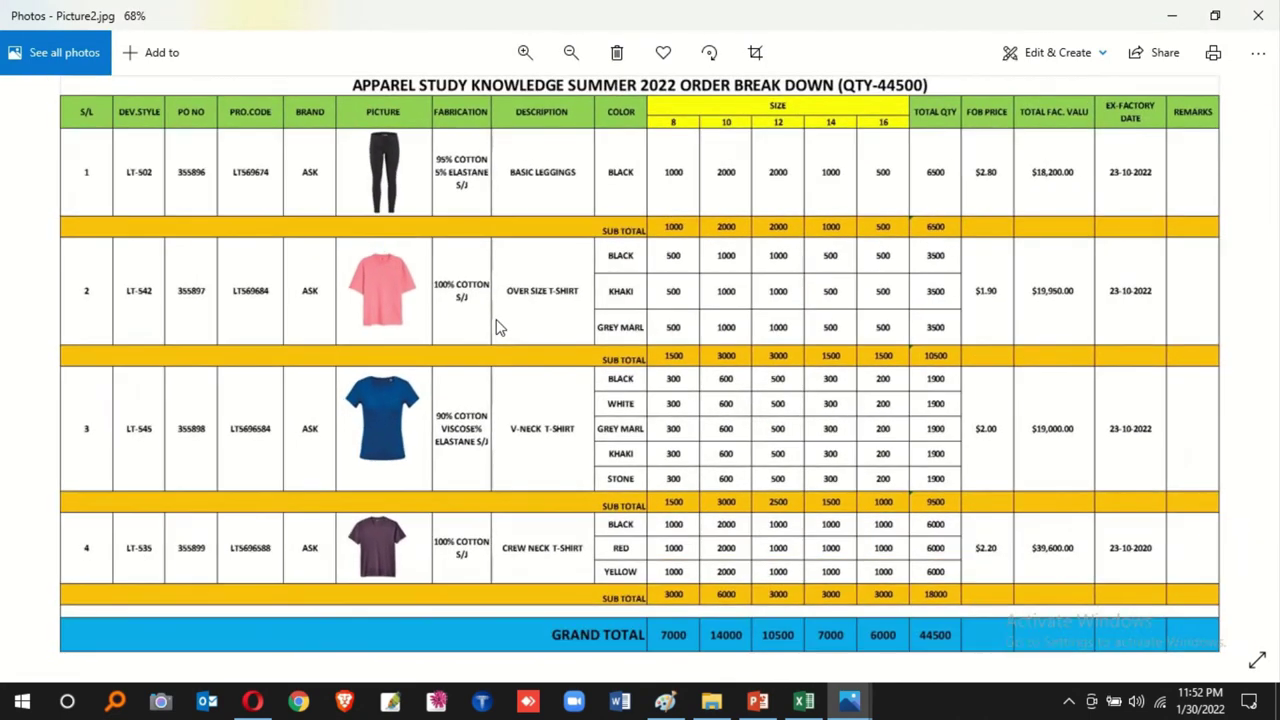
pyautogui.click(1258, 17)
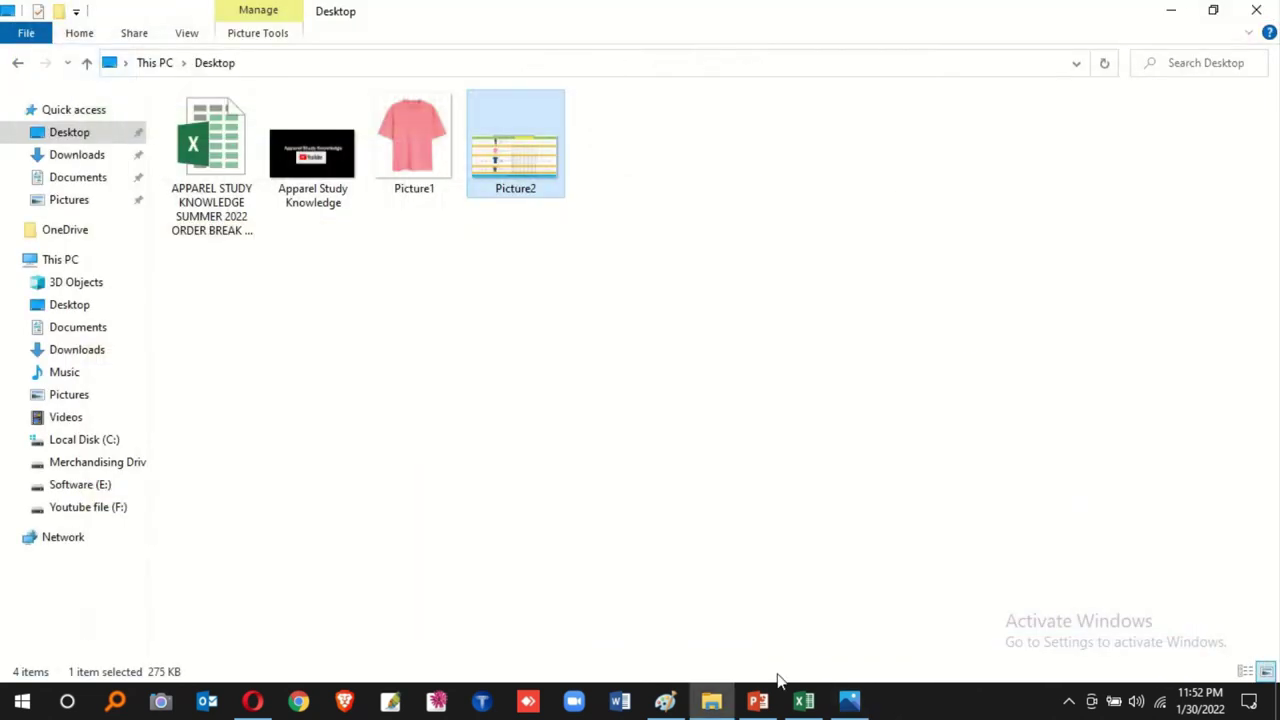
# Copy the order table in Excel and paste it onto the Paint canvas
pyautogui.click(670, 703)
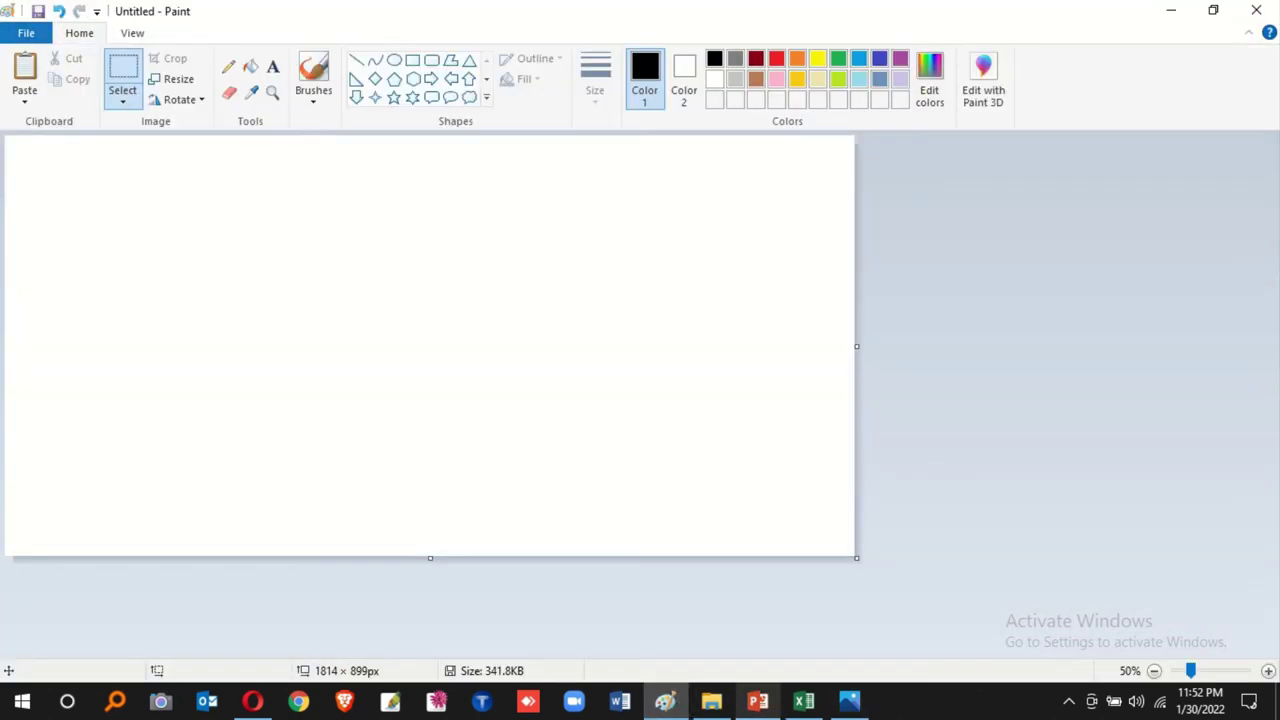
pyautogui.click(804, 700)
pyautogui.rightClick(606, 343)
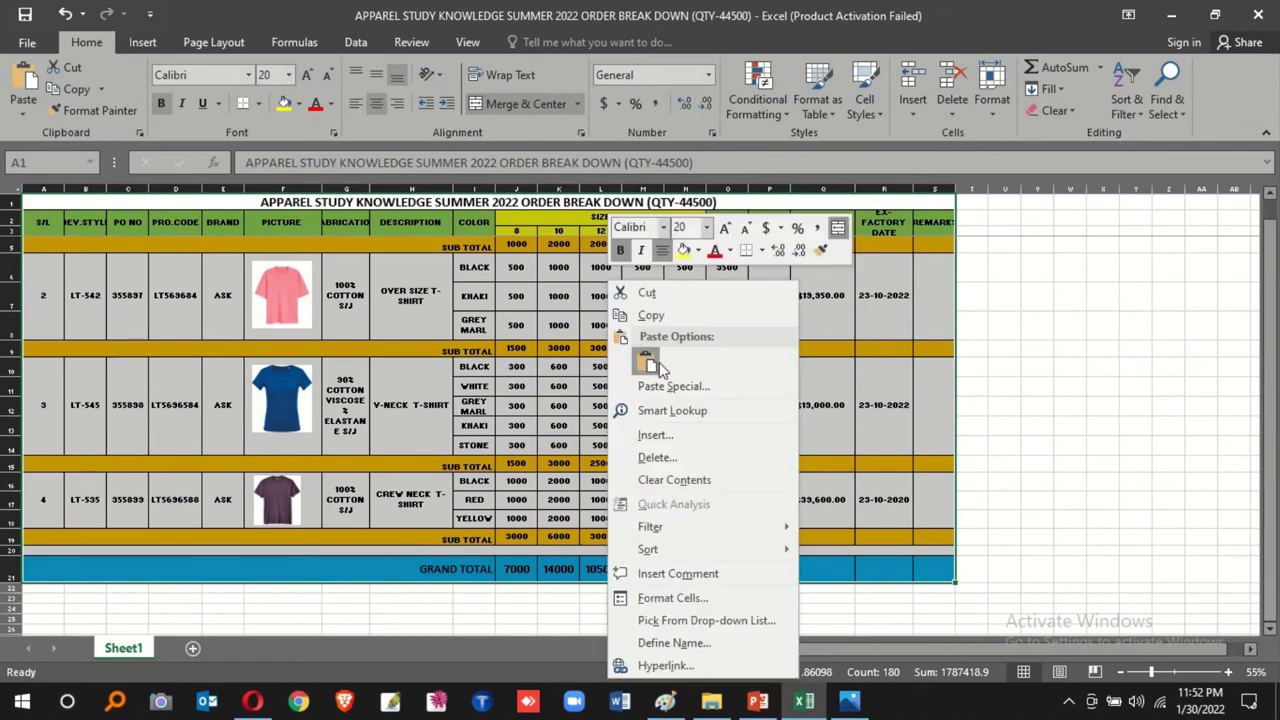
pyautogui.click(655, 333)
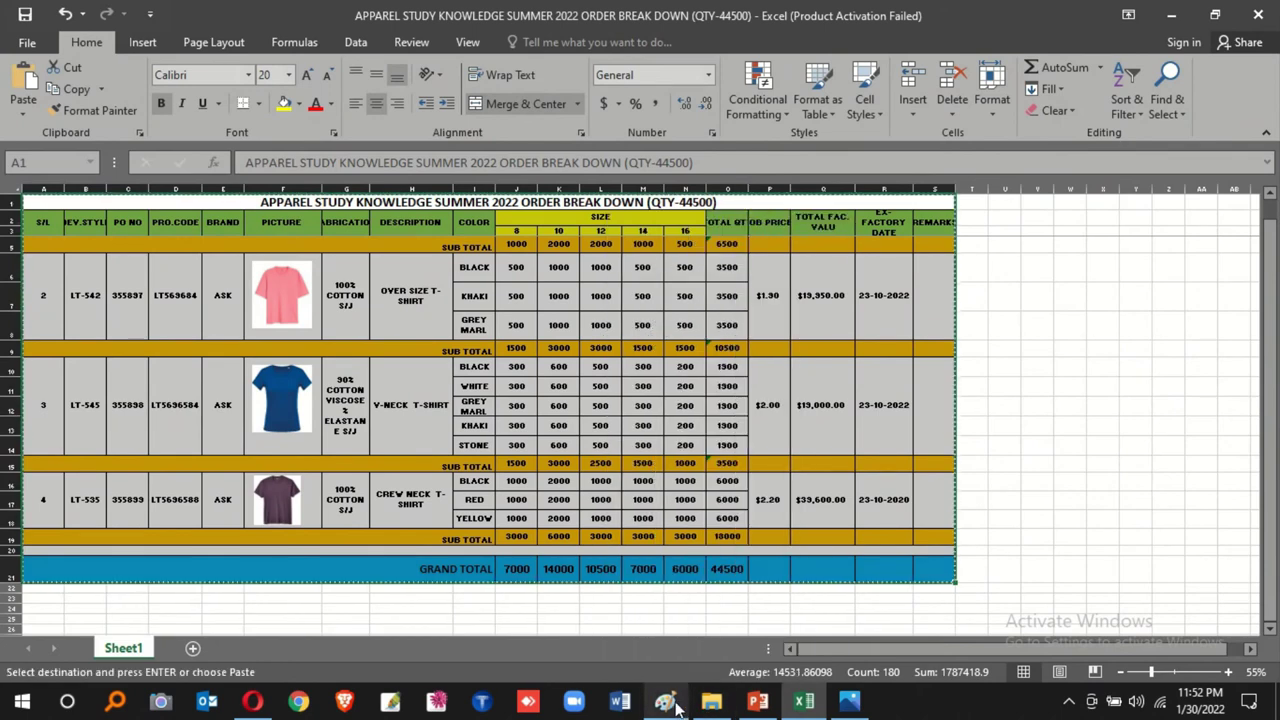
pyautogui.click(665, 700)
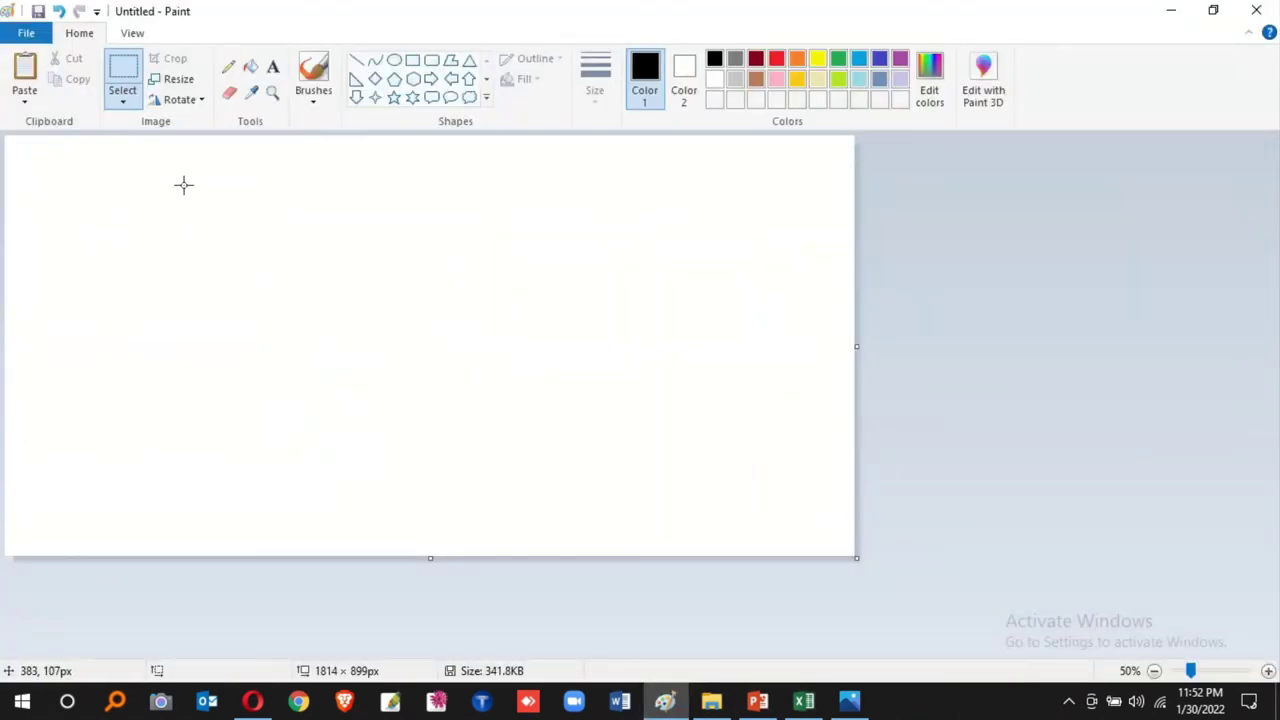
pyautogui.hotkey('ctrl', 'v')
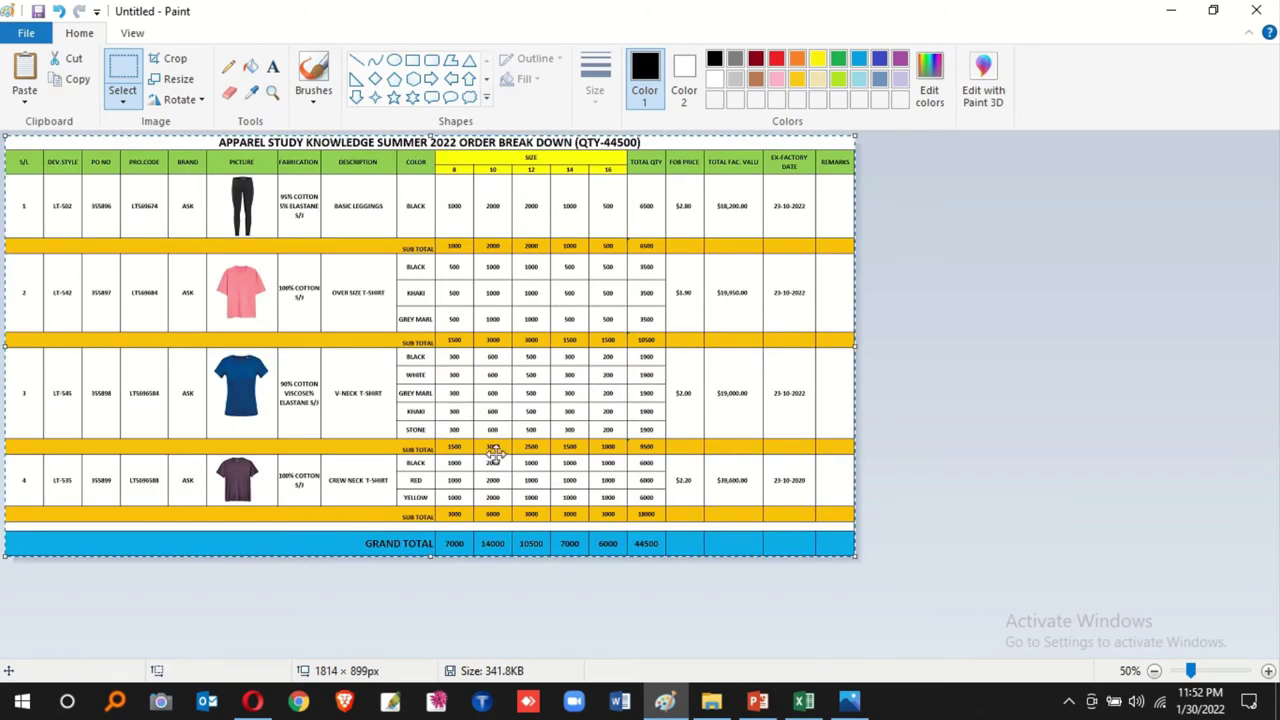
# Save the Paint image to the Desktop as the JPEG Untitled1
pyautogui.click(27, 37)
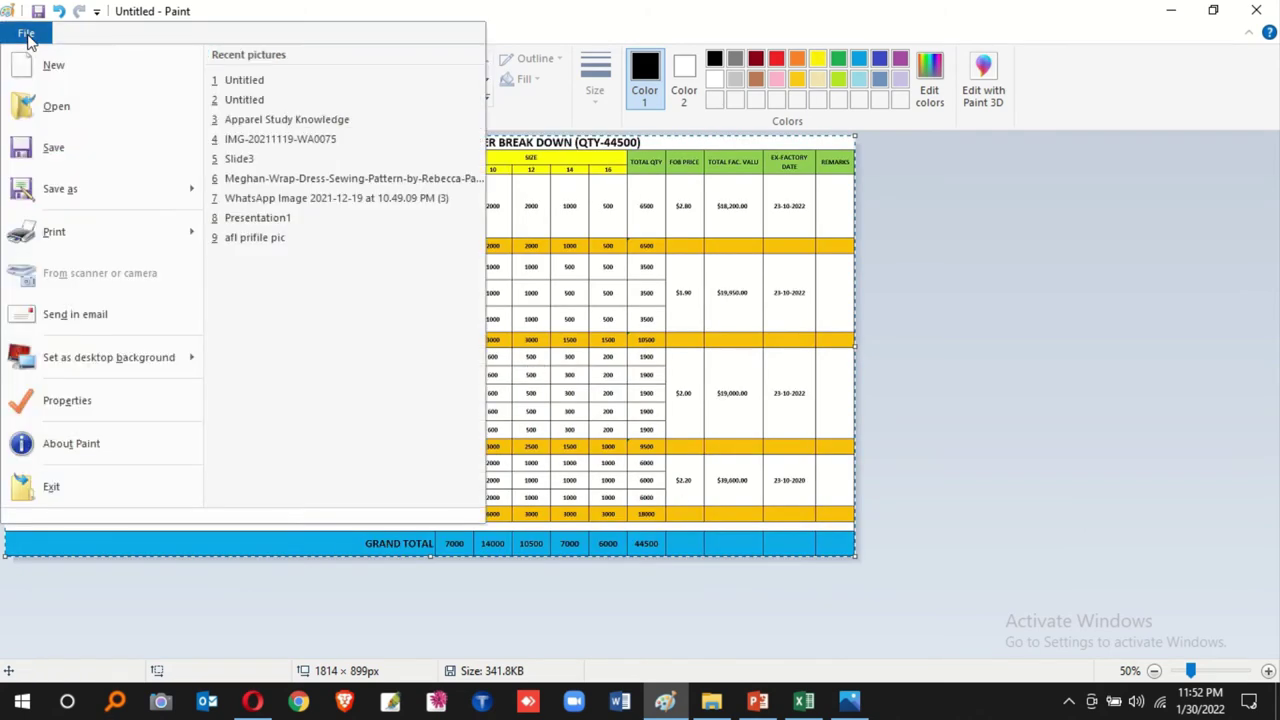
pyautogui.click(64, 150)
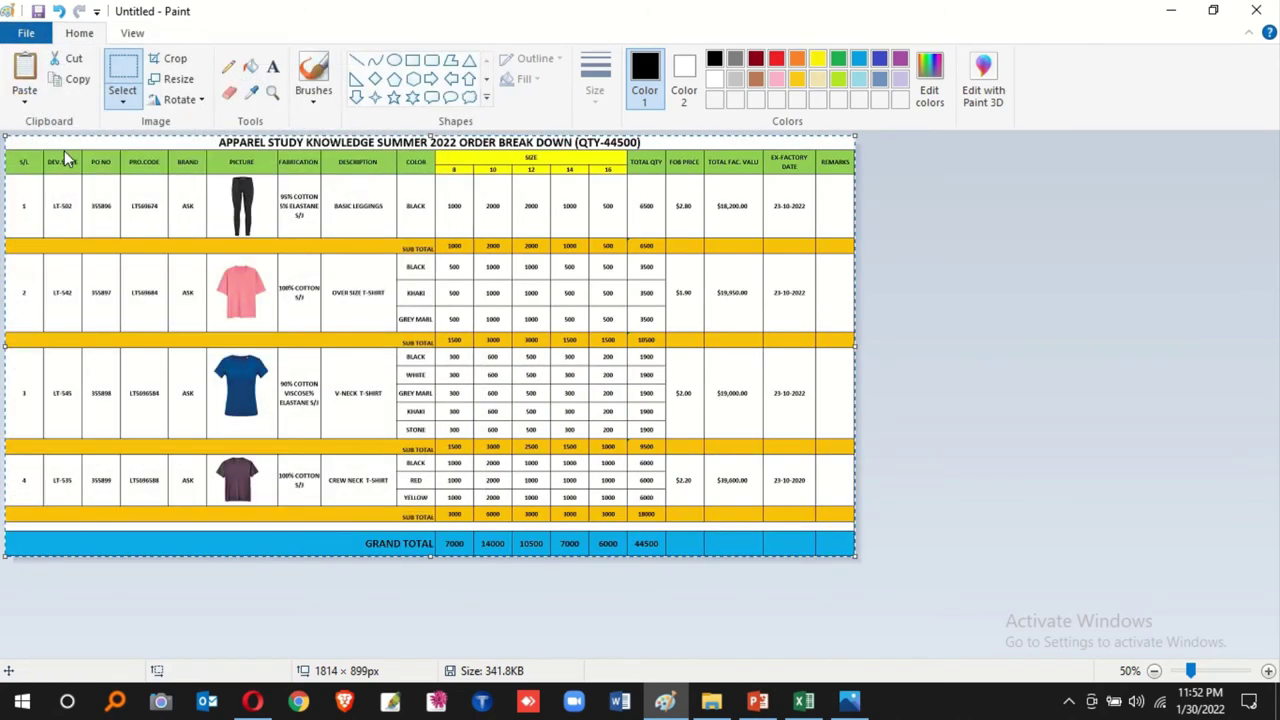
pyautogui.click(420, 265)
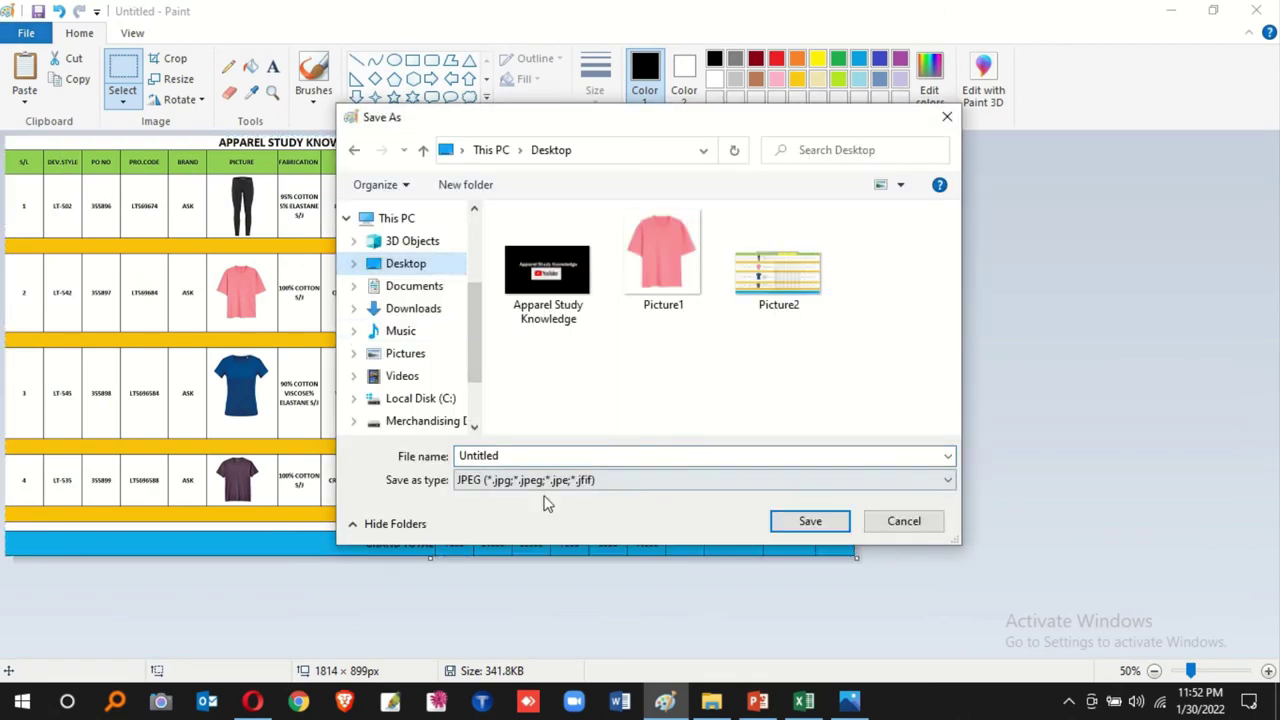
pyautogui.doubleClick(535, 457)
pyautogui.write('1')
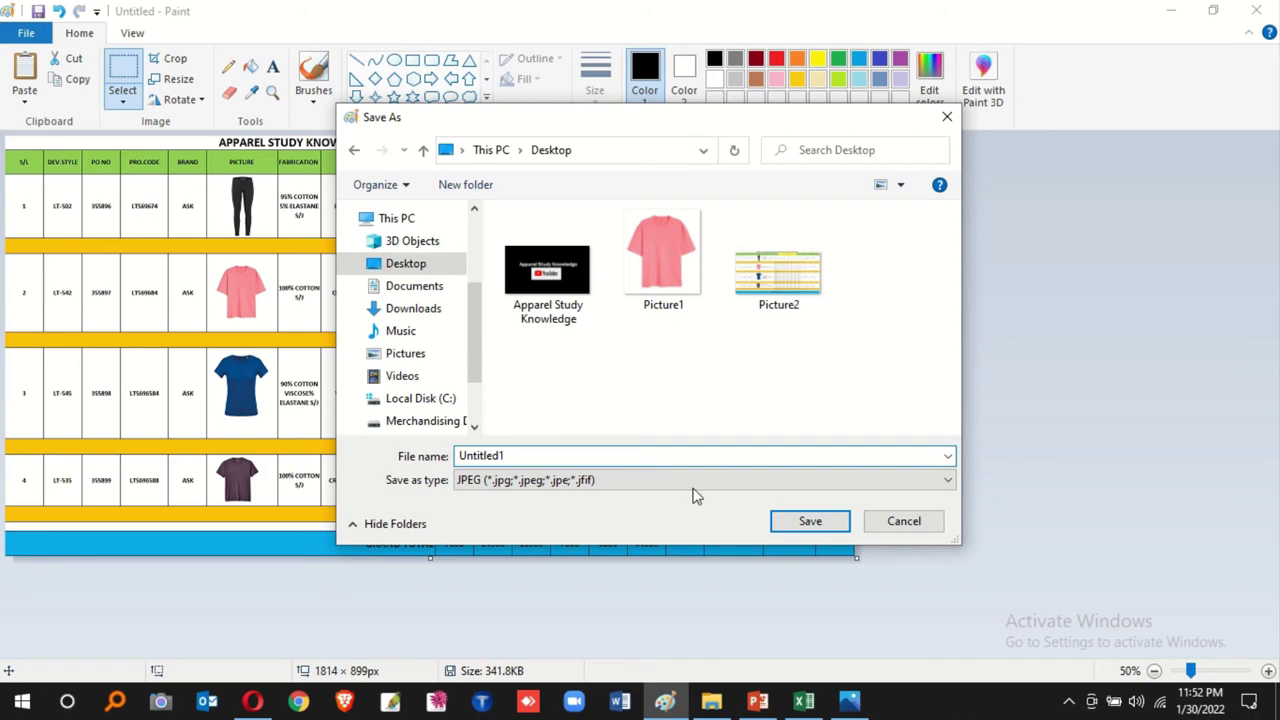
pyautogui.click(806, 520)
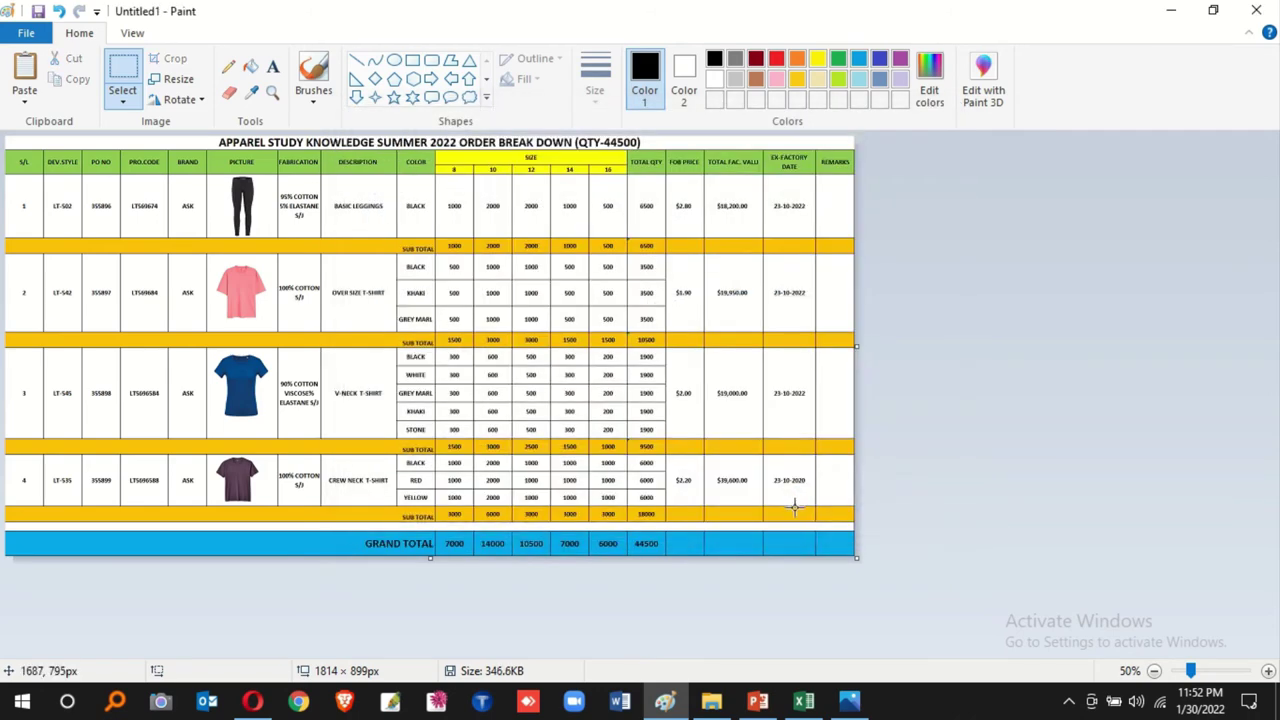
# Open Untitled1 from the Desktop in Photos to view the full table, then return to Excel
pyautogui.click(711, 700)
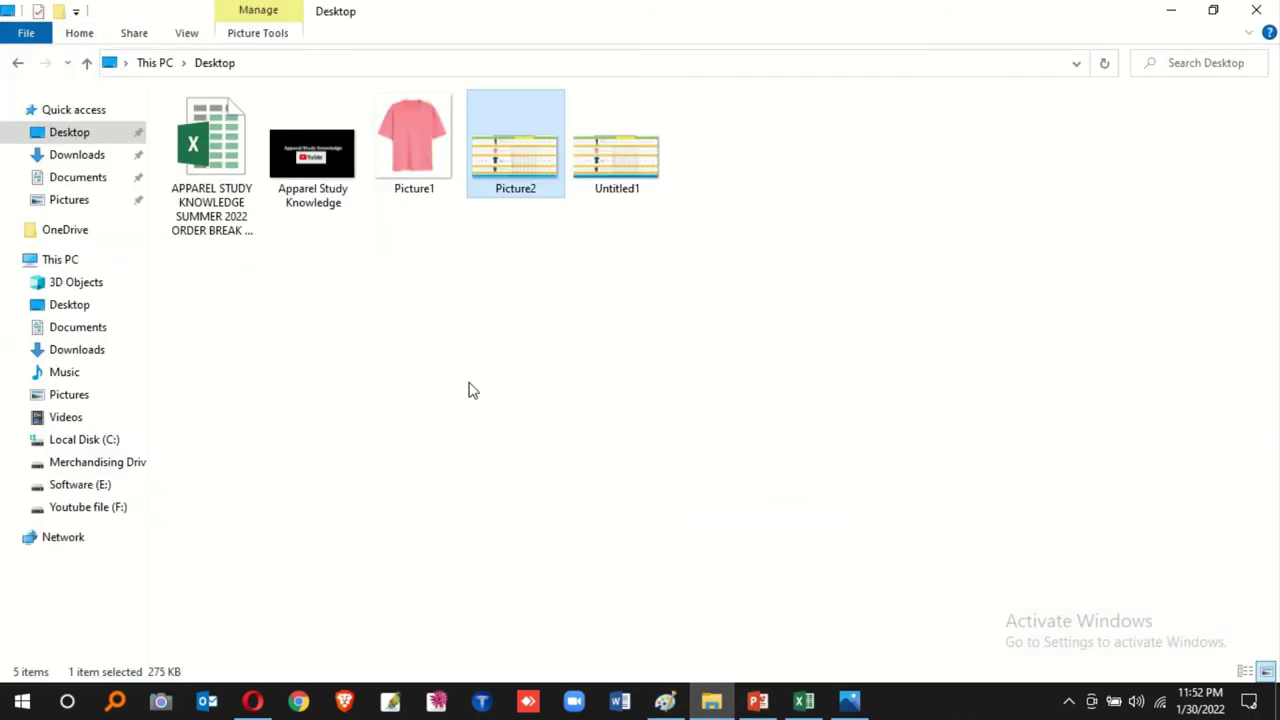
pyautogui.doubleClick(615, 172)
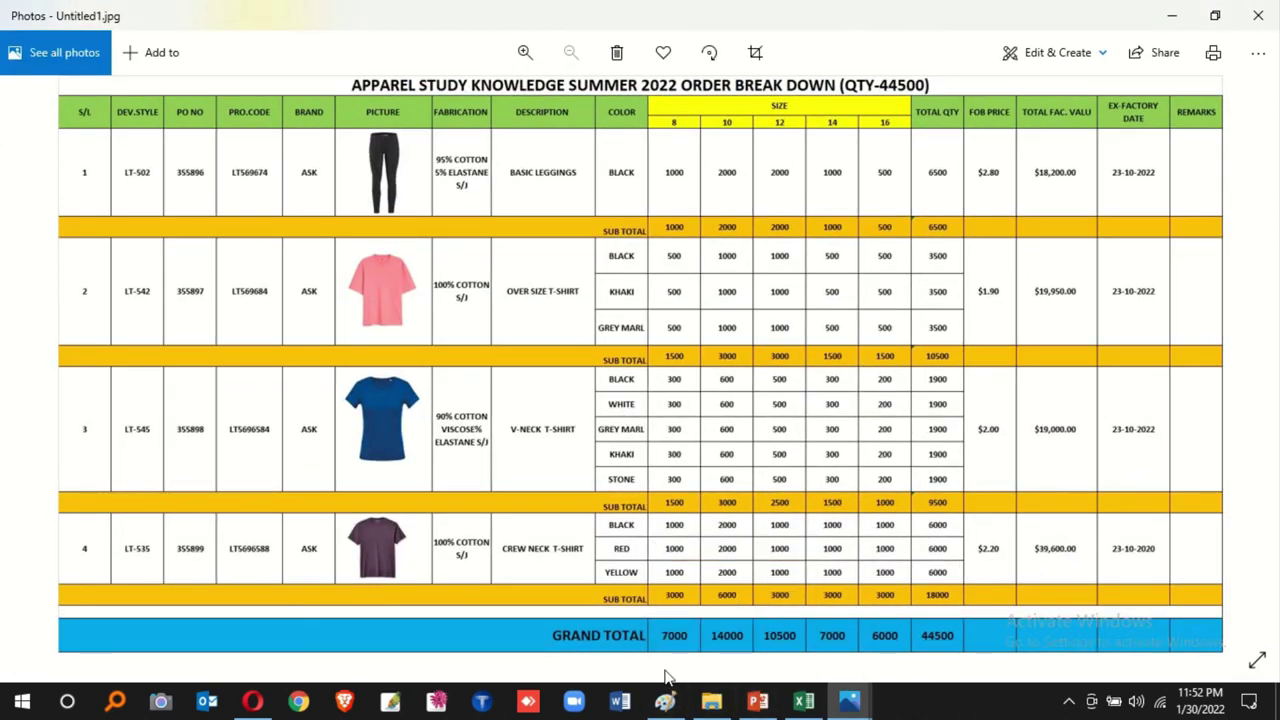
pyautogui.click(812, 706)
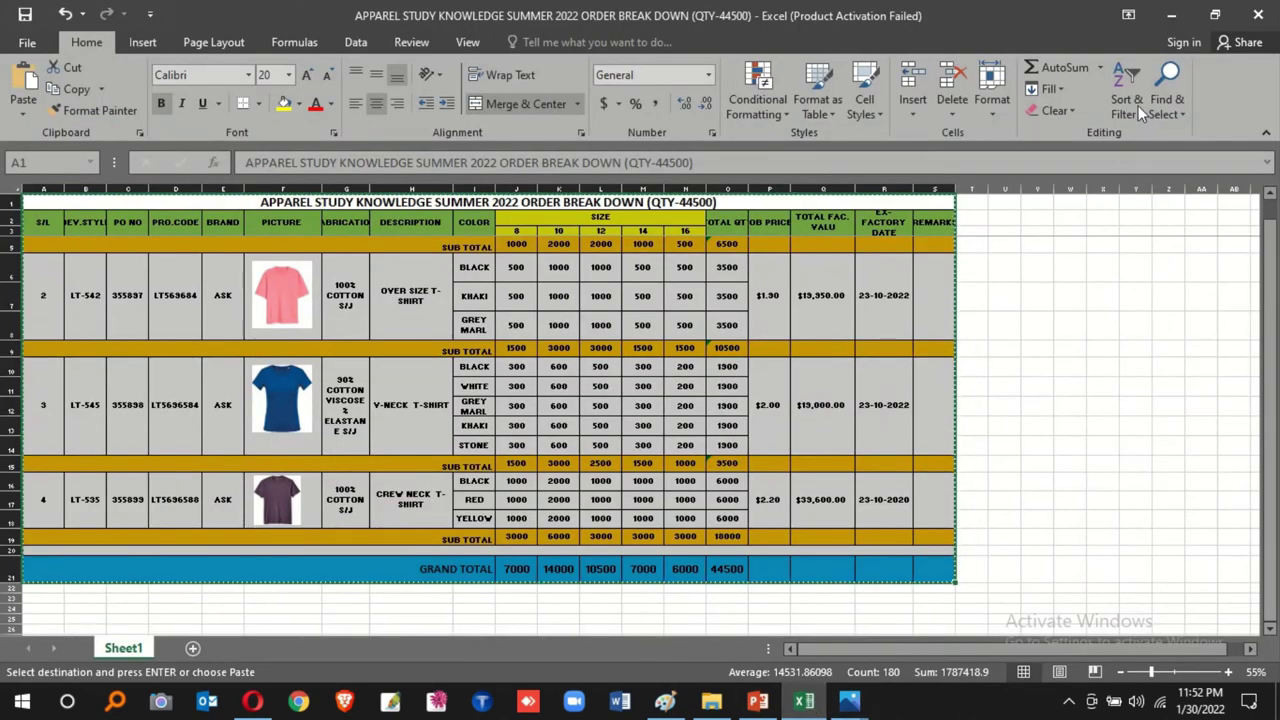
pyautogui.click(804, 701)
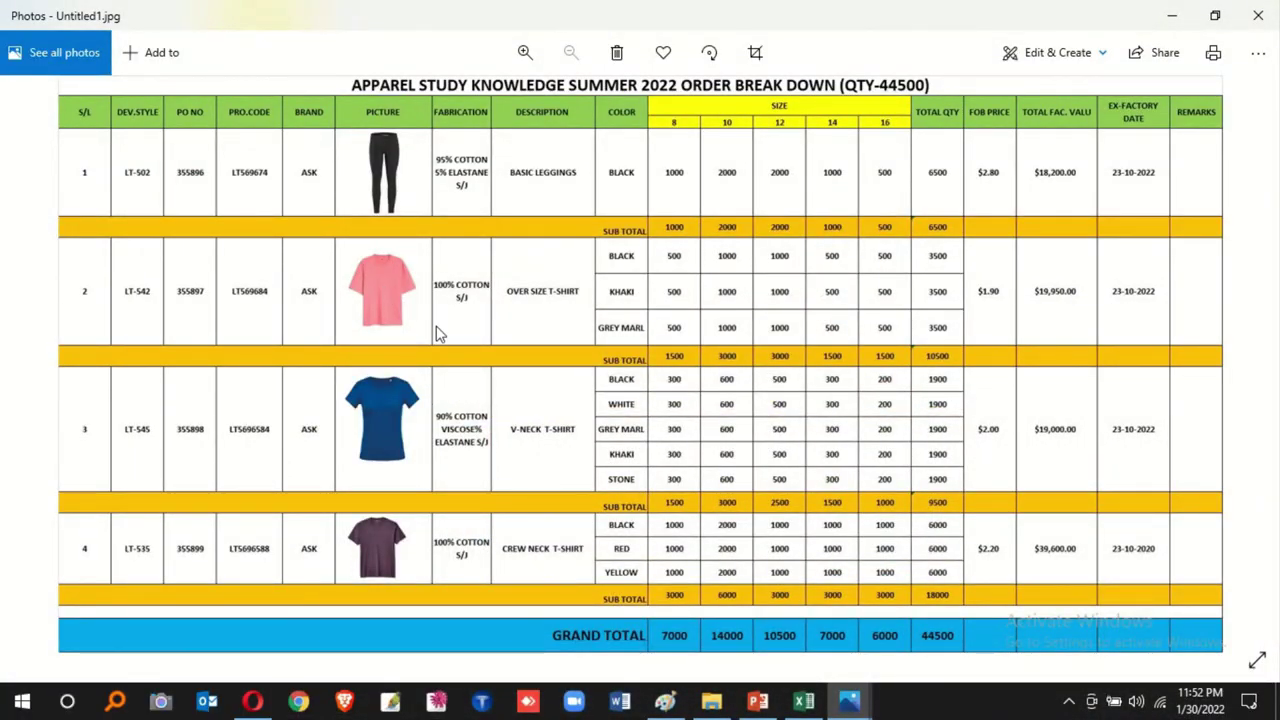
pyautogui.click(804, 701)
# Enlarge the pink T-shirt picture well beyond its PICTURE cell and reposition it over neighbouring rows
pyautogui.click(282, 290)
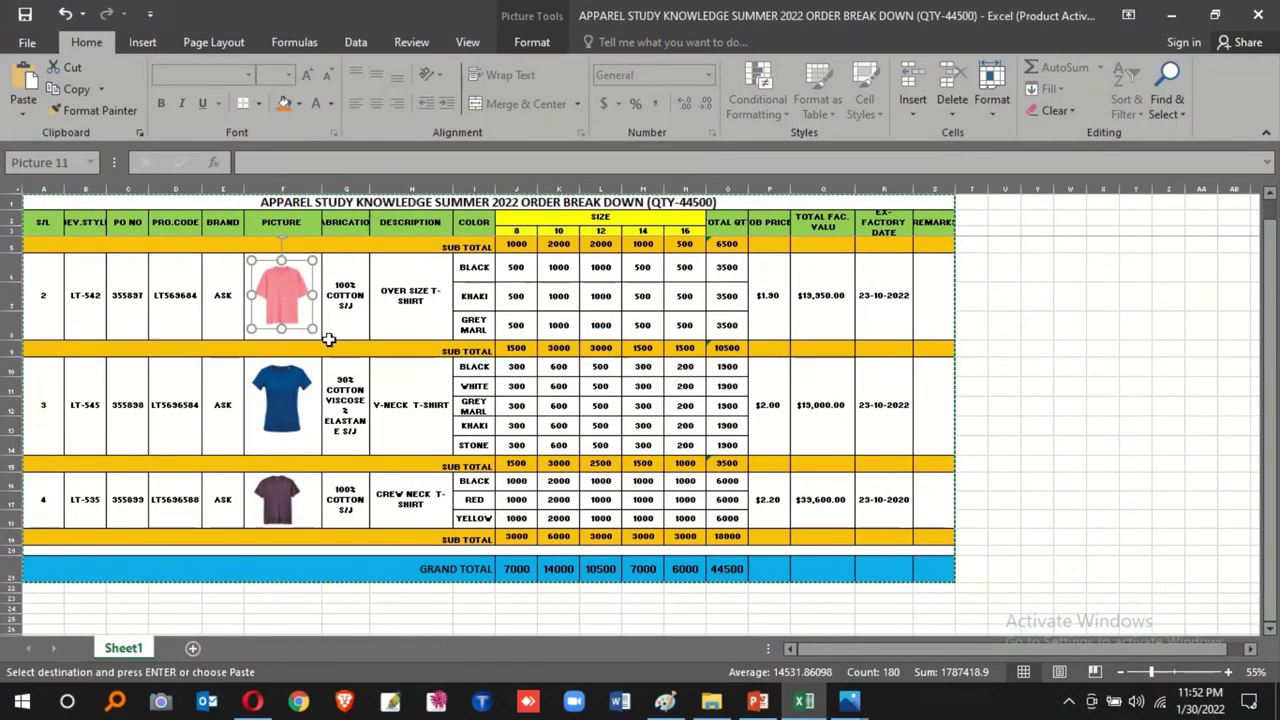
pyautogui.moveTo(313, 329); pyautogui.dragTo(485, 521)
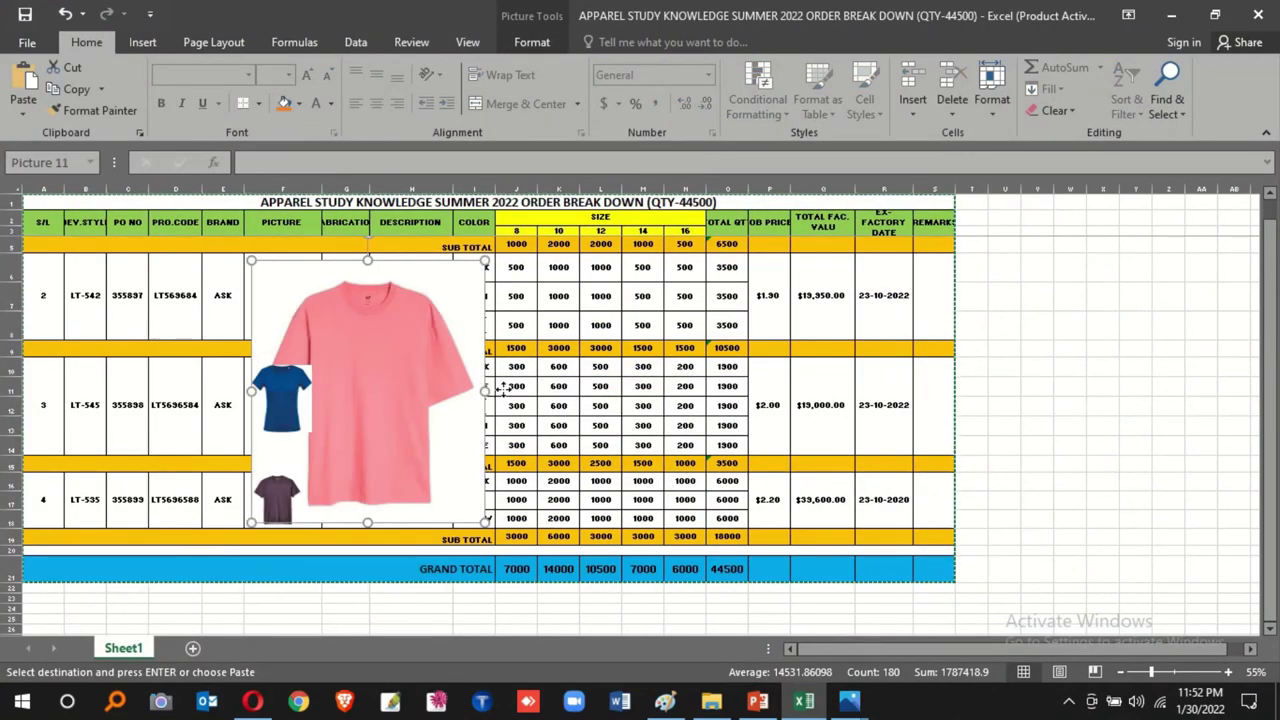
pyautogui.moveTo(396, 408); pyautogui.dragTo(604, 400)
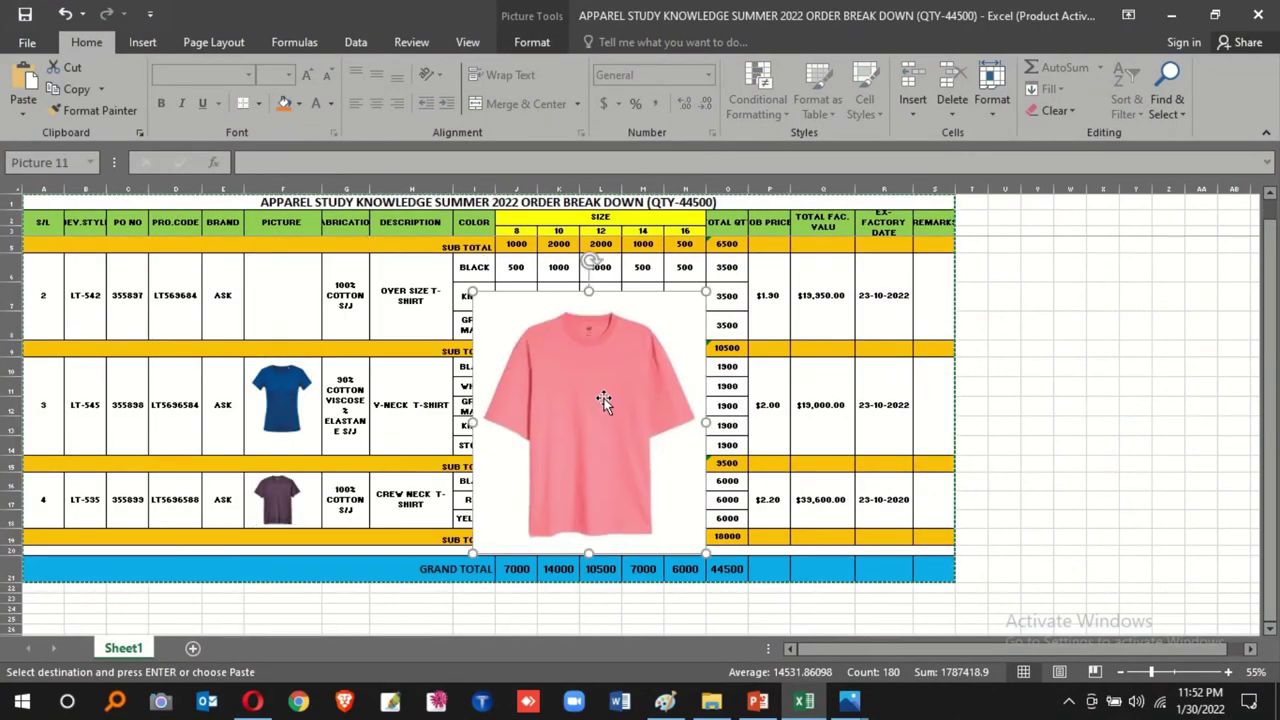
pyautogui.moveTo(604, 400); pyautogui.dragTo(491, 370)
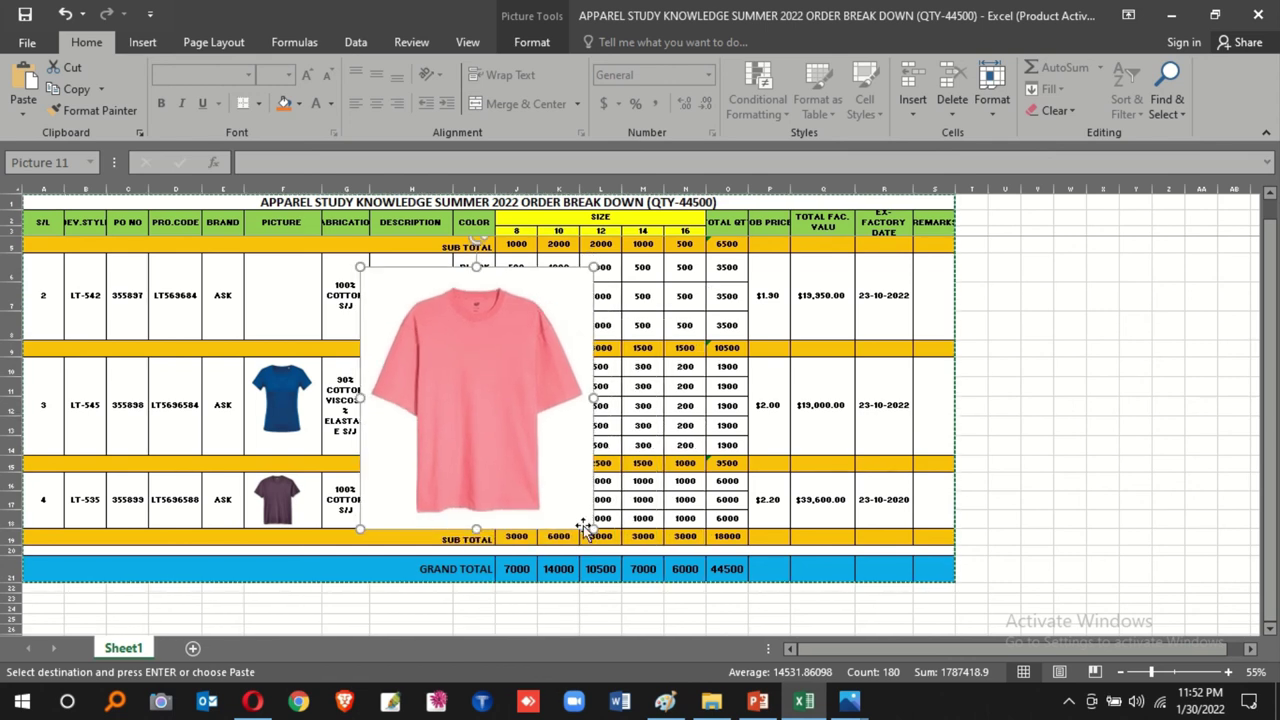
pyautogui.moveTo(594, 530); pyautogui.dragTo(576, 510)
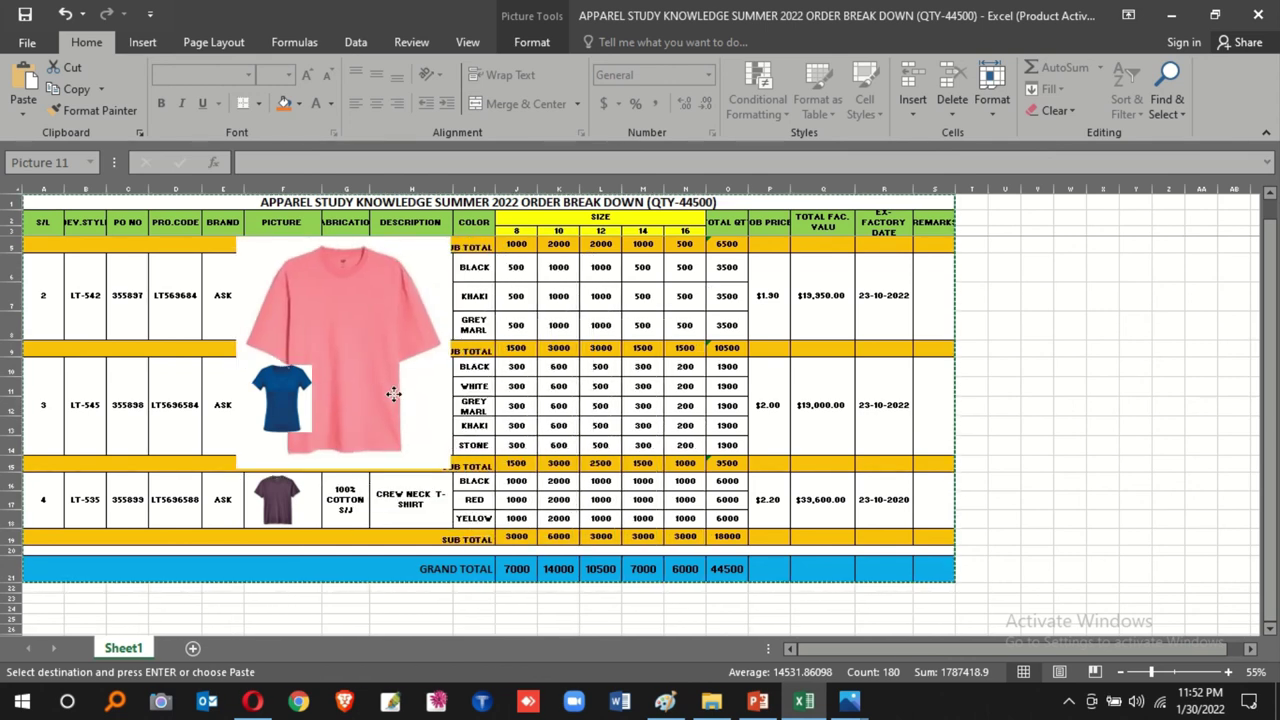